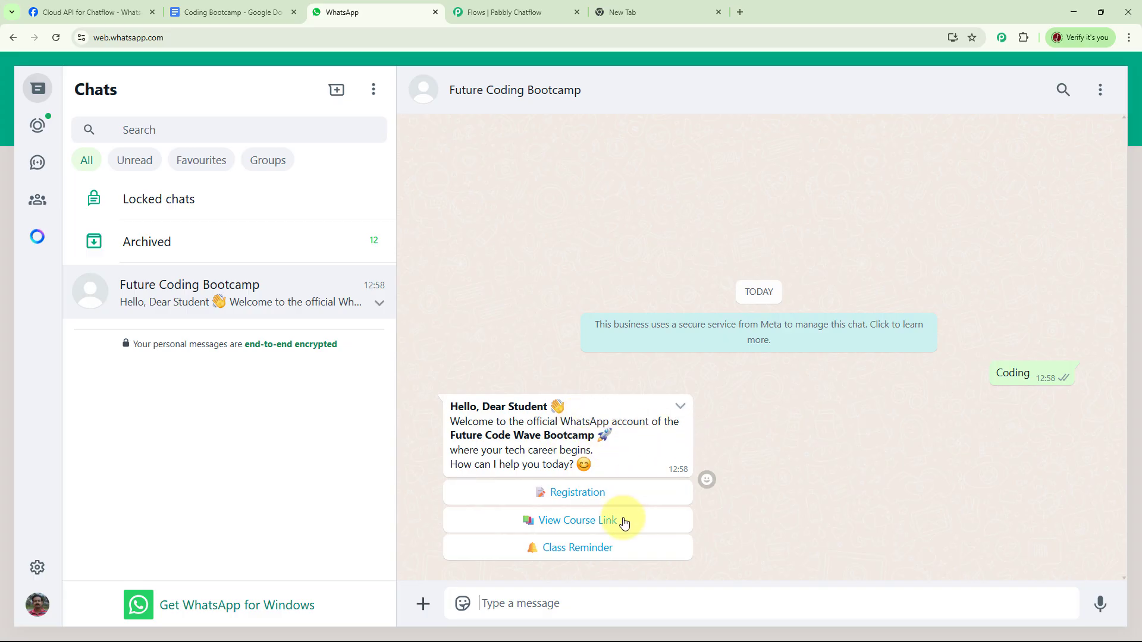
Step: Start the Registration option in the Future Coding Bootcamp chat and reply with the student's full name
left_click(601, 498)
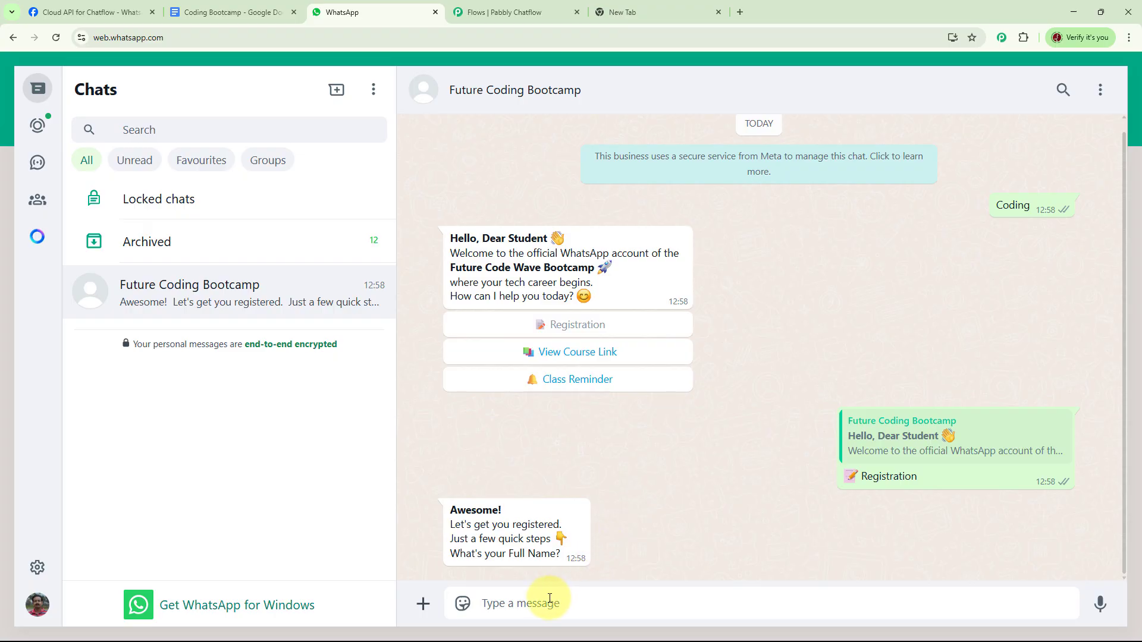
key("Return")
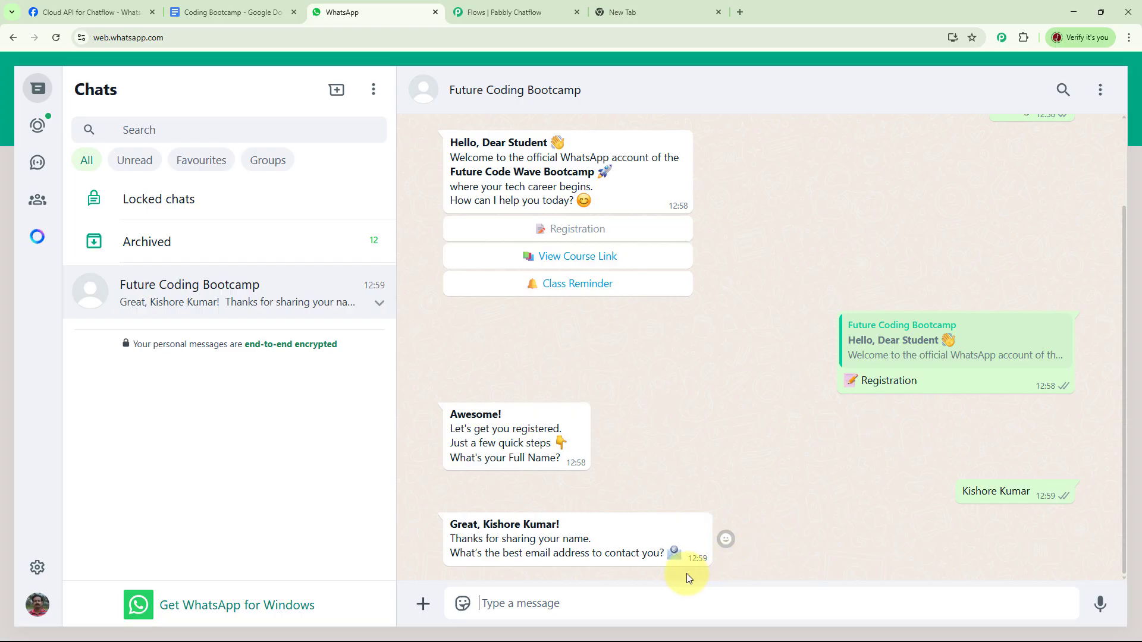
Step: Reply to the chatbot with the student's email address and choose the Python course
left_click(596, 593)
key("ctrl+v")
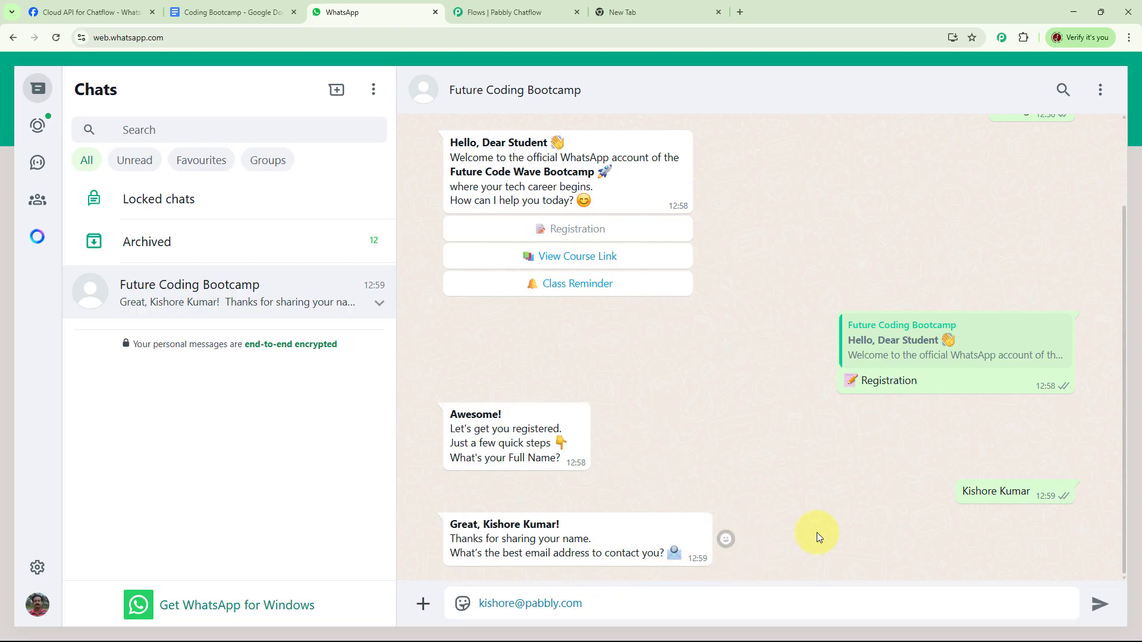
key("Return")
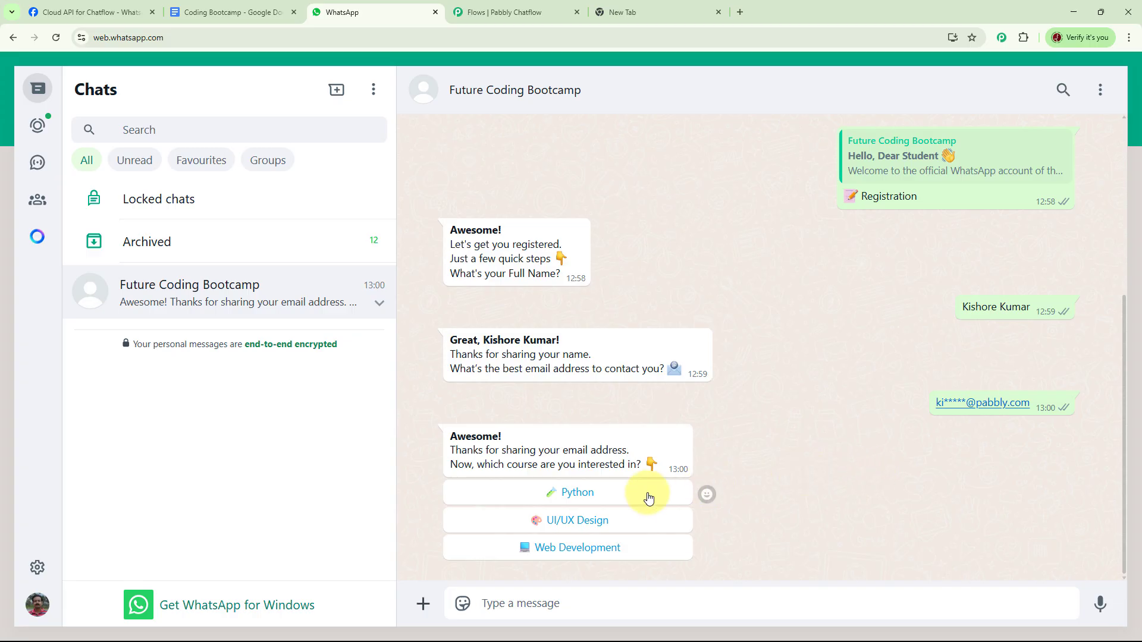
left_click(580, 493)
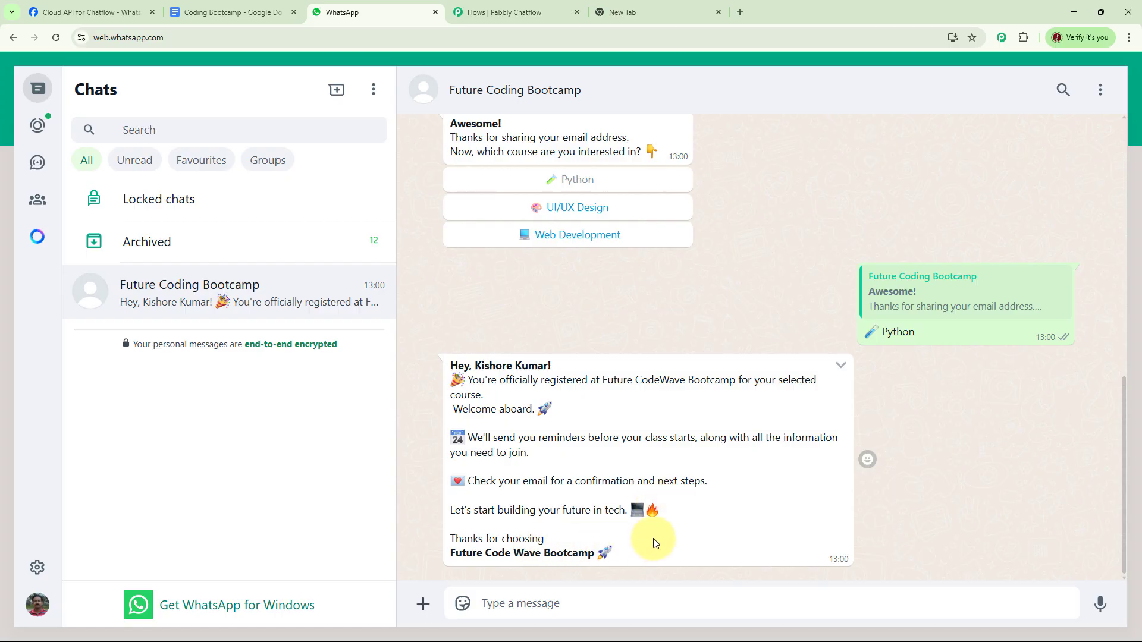
scroll(763, 388, "up", 3)
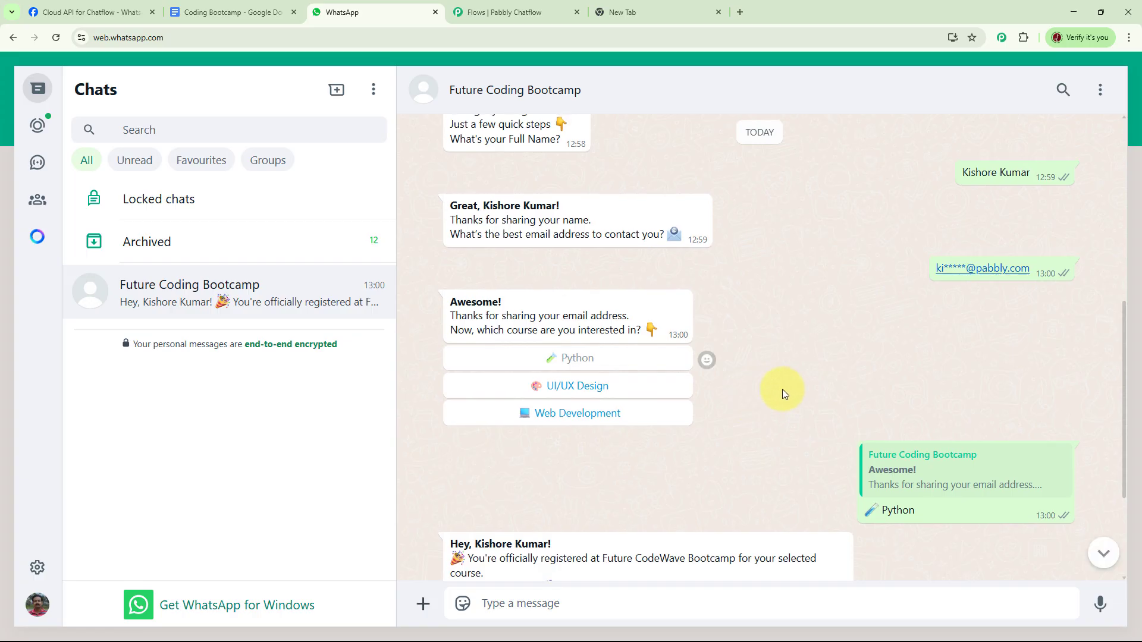
scroll(783, 389, "up", 3)
scroll(789, 392, "up", 2)
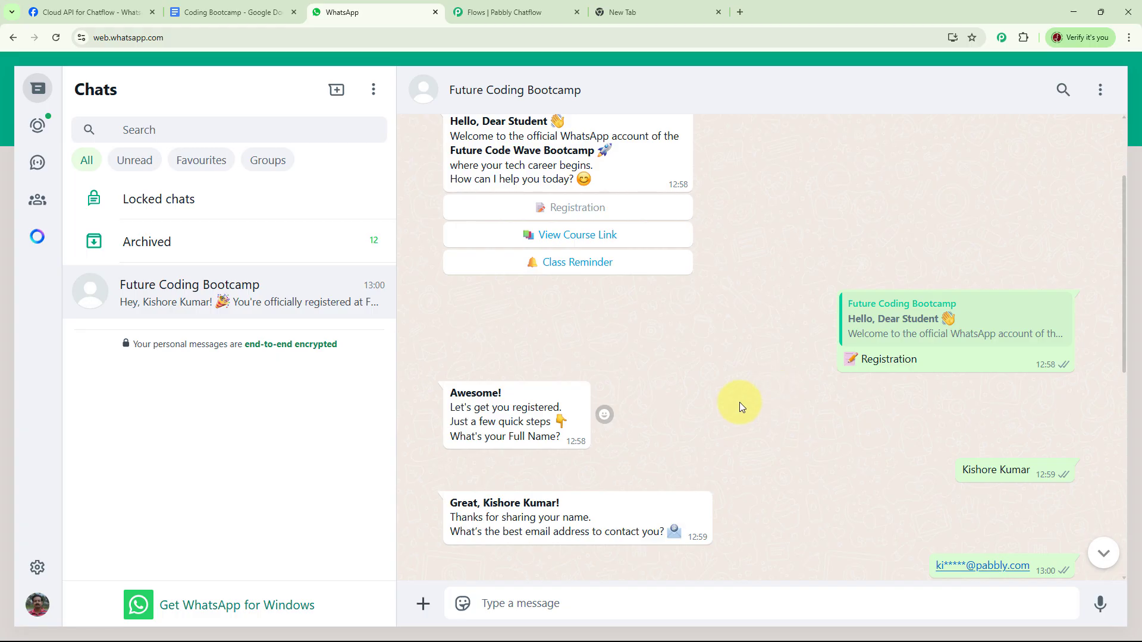
Step: Load pabbly.com/chatflow in the empty browser tab and dismiss the limited-time offer popup
left_click(634, 12)
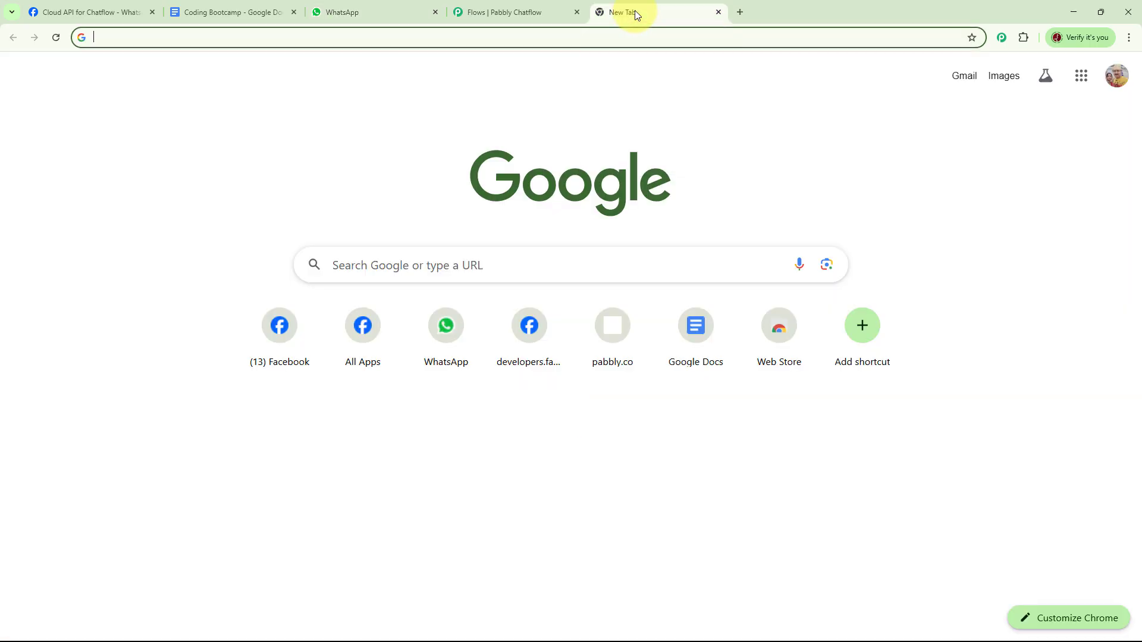
left_click(327, 38)
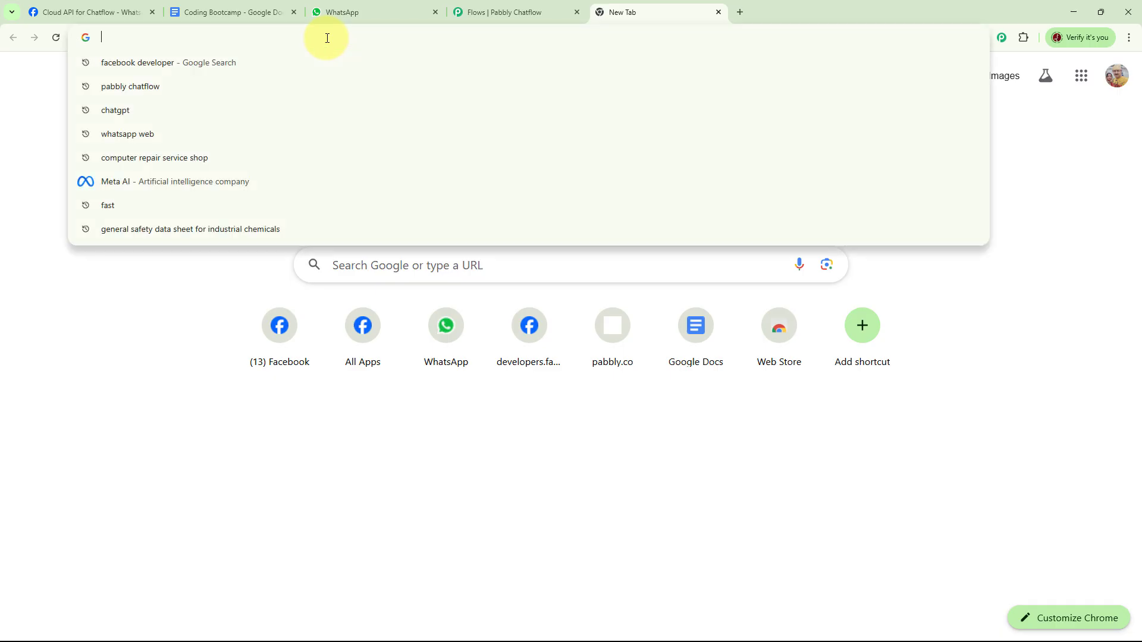
type("pabbl")
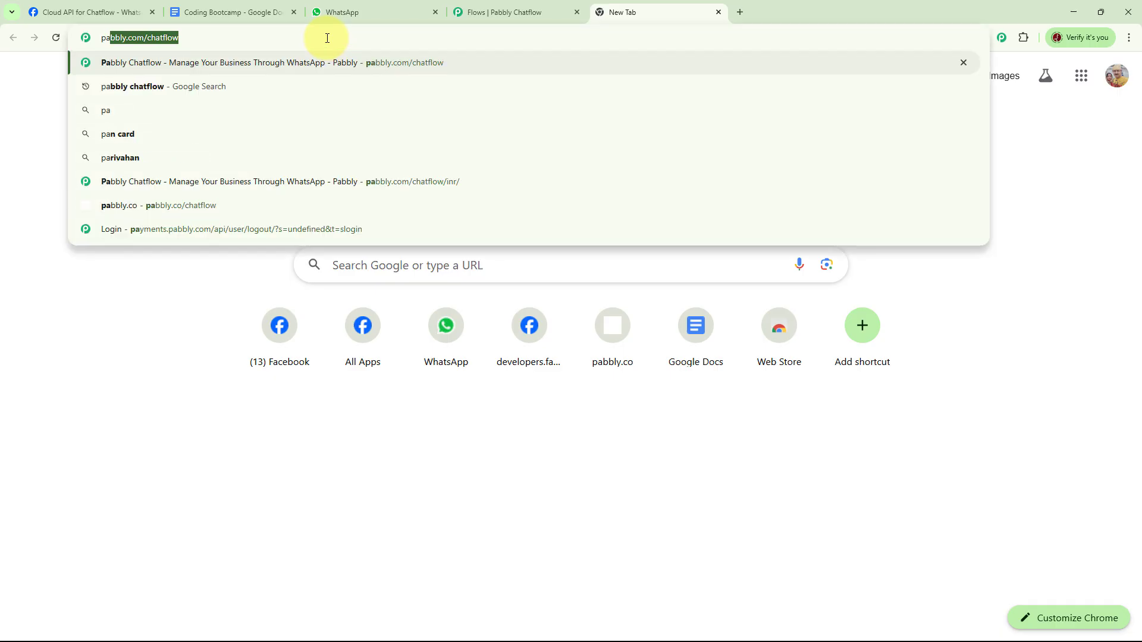
type("y.")
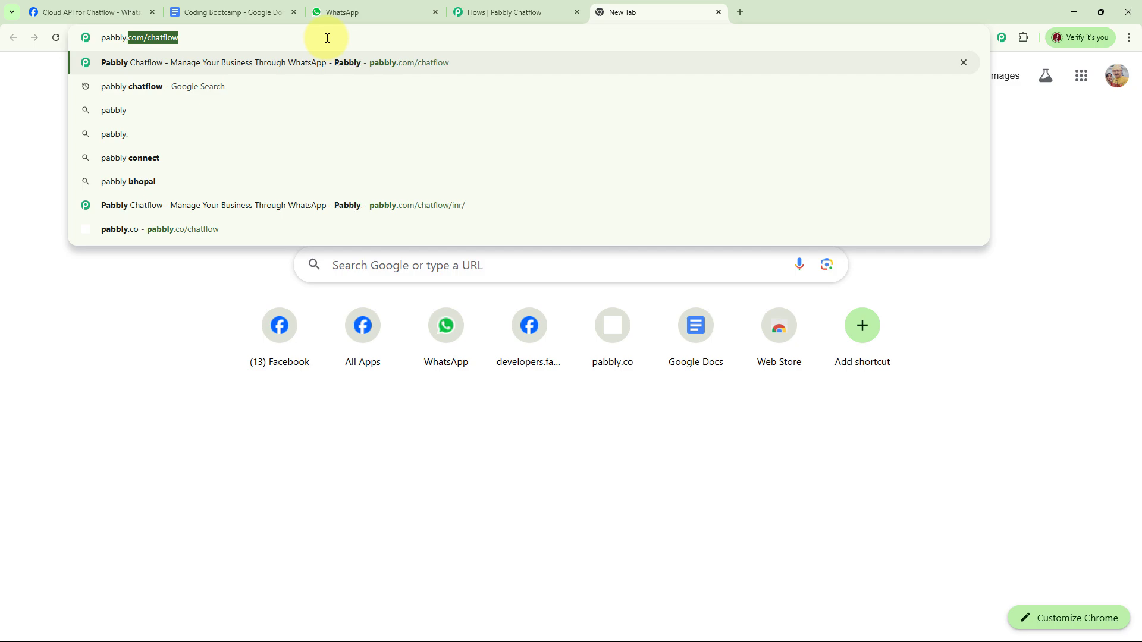
type("com/")
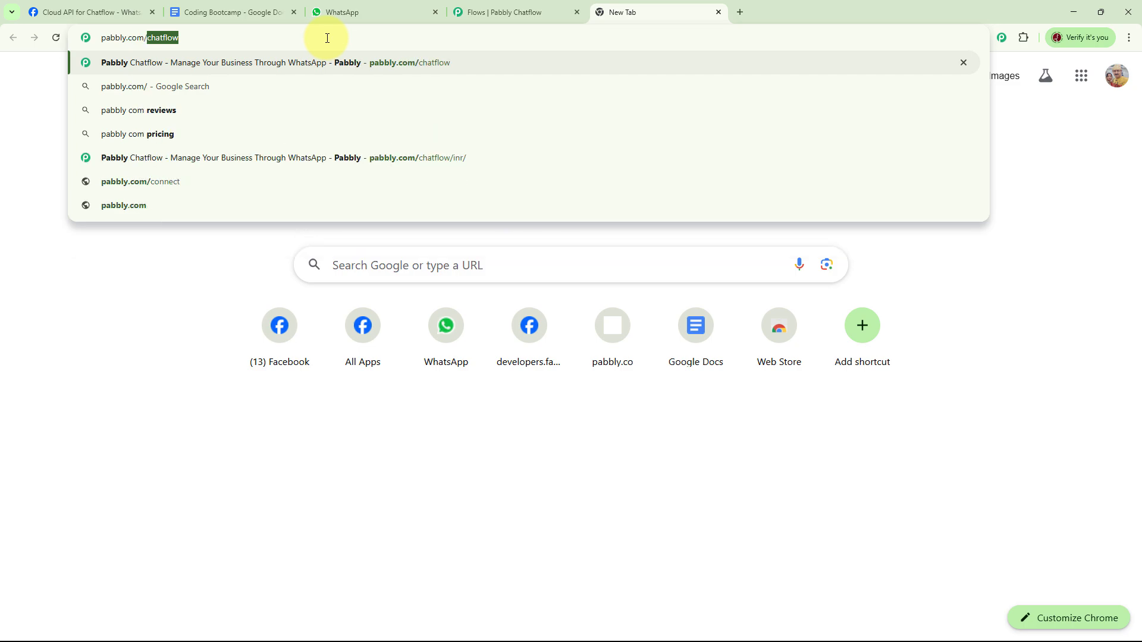
type("chatflow")
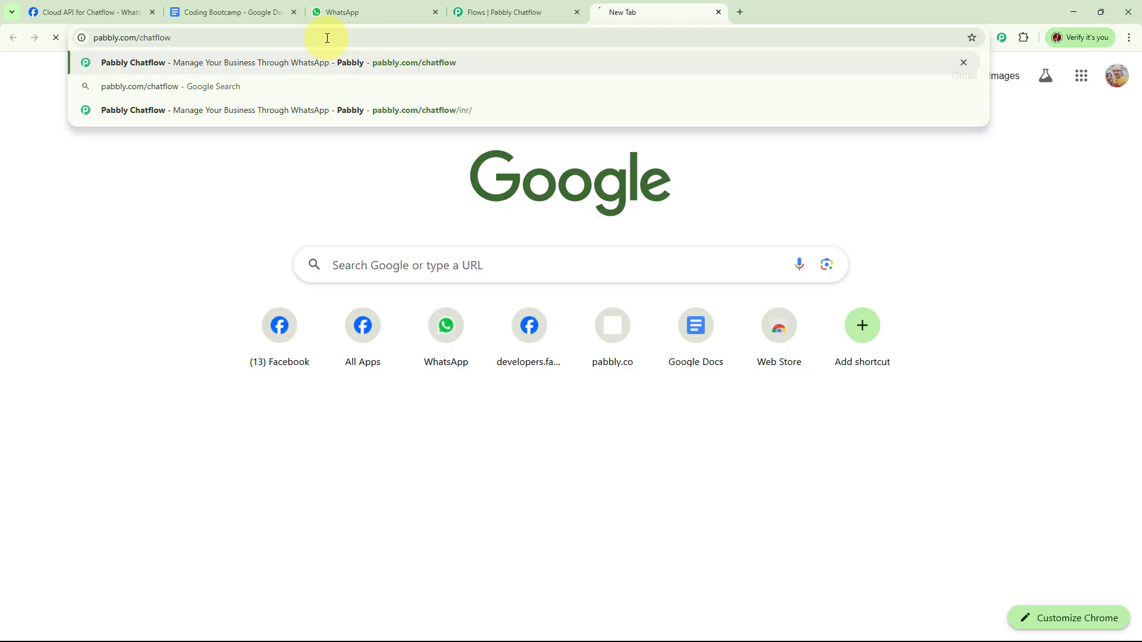
key("Return")
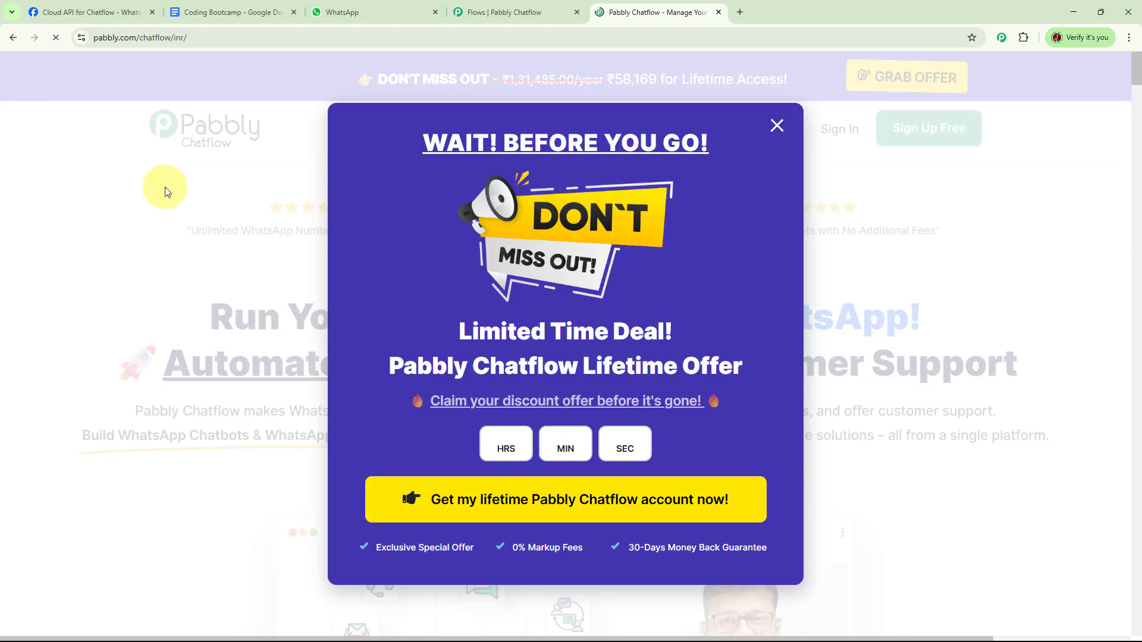
left_click(778, 125)
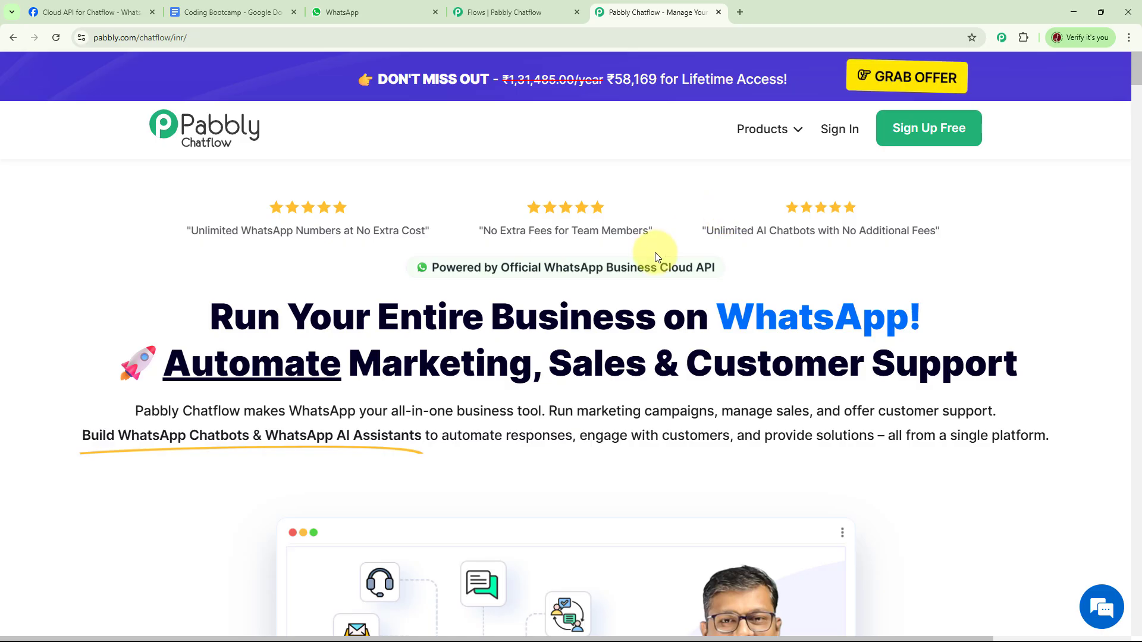
Step: Sign in to the Pabbly account and access the Pabbly Chatflow app
left_click(839, 132)
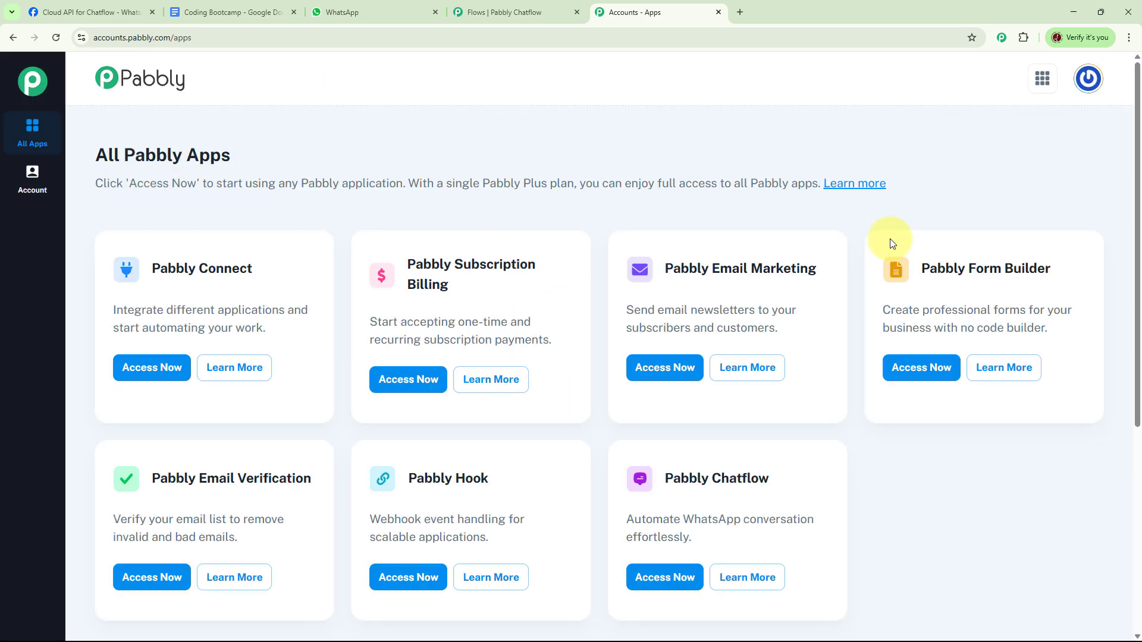
scroll(871, 291, "down", 2)
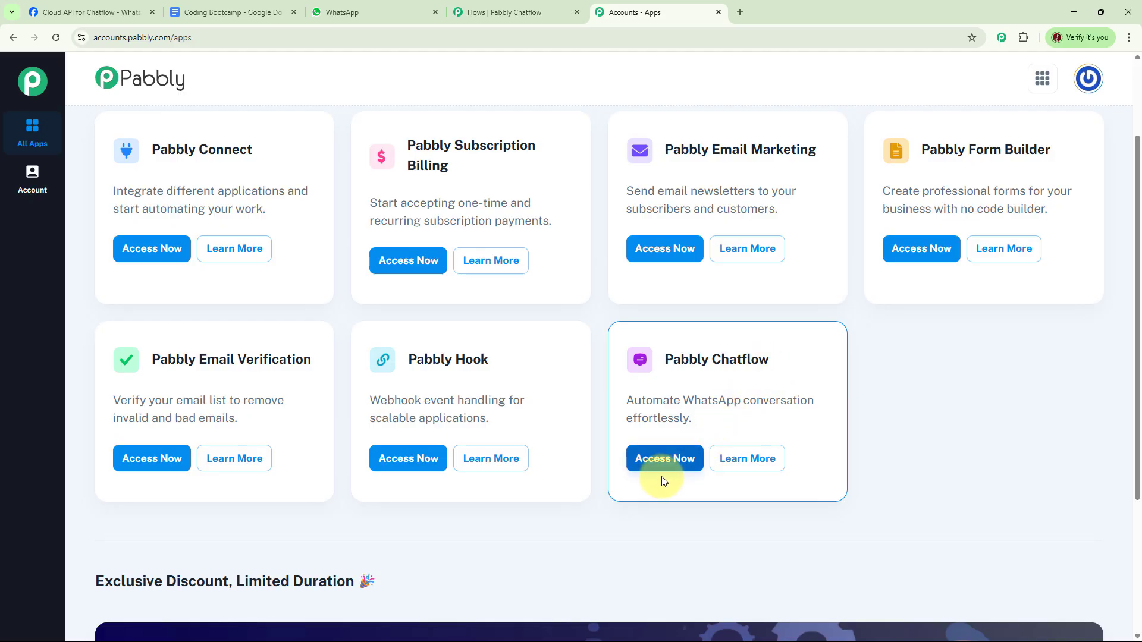
left_click(661, 459)
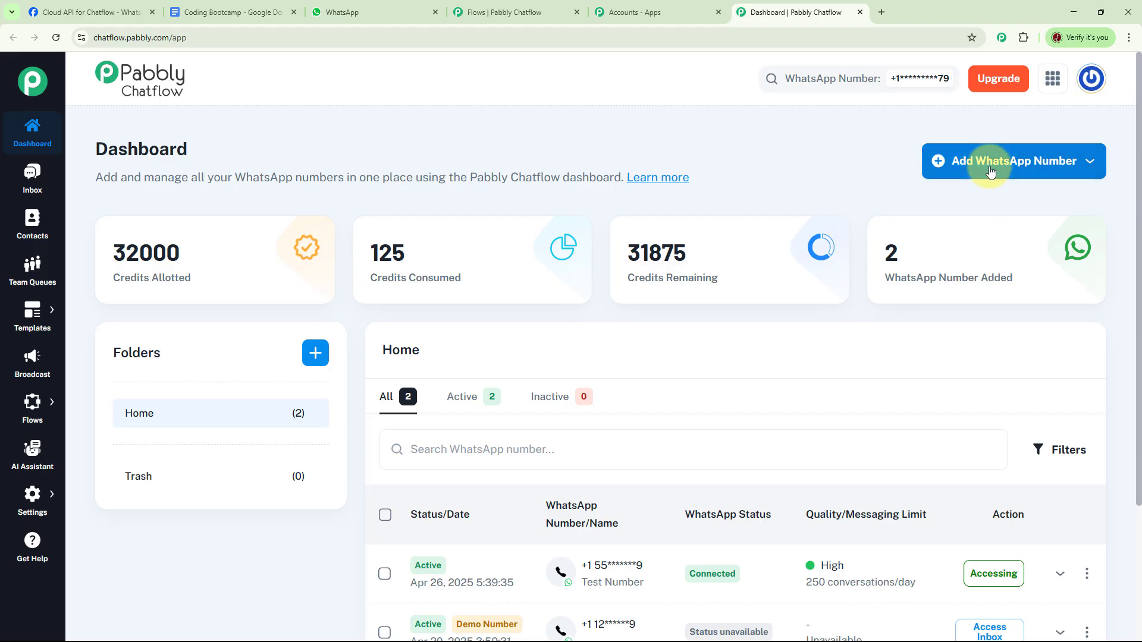
Step: Examine the dashboard's options for adding a WhatsApp number, the list of added numbers, the folder creation dialog and the main sections
left_click(1087, 169)
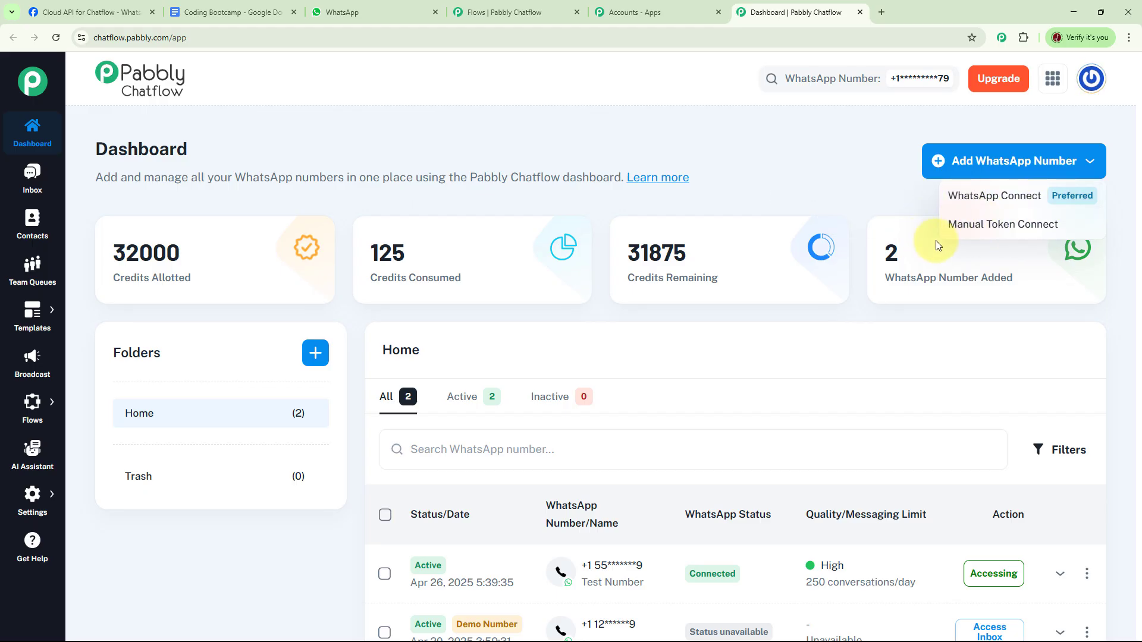
left_click(879, 201)
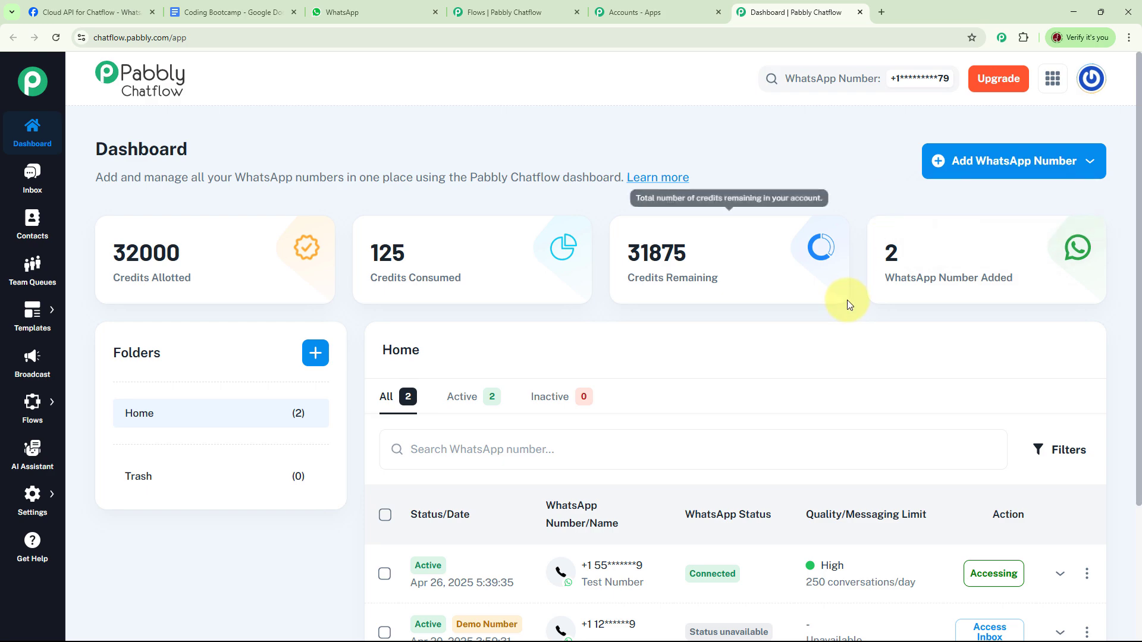
scroll(879, 340, "down", 3)
mouse_move(916, 402)
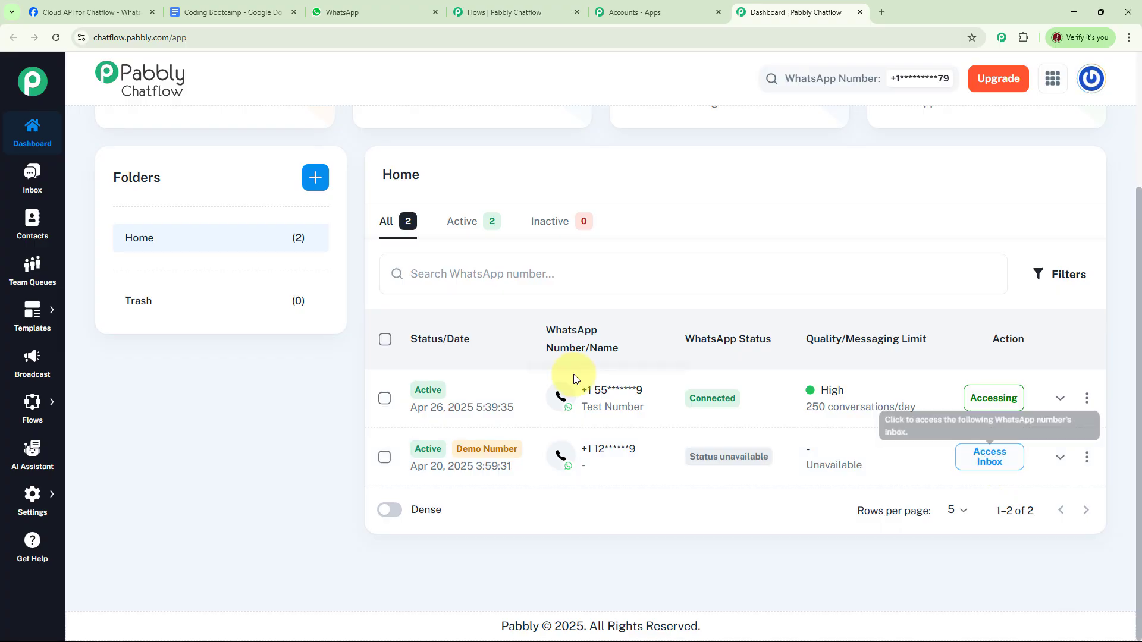
scroll(781, 316, "up", 3)
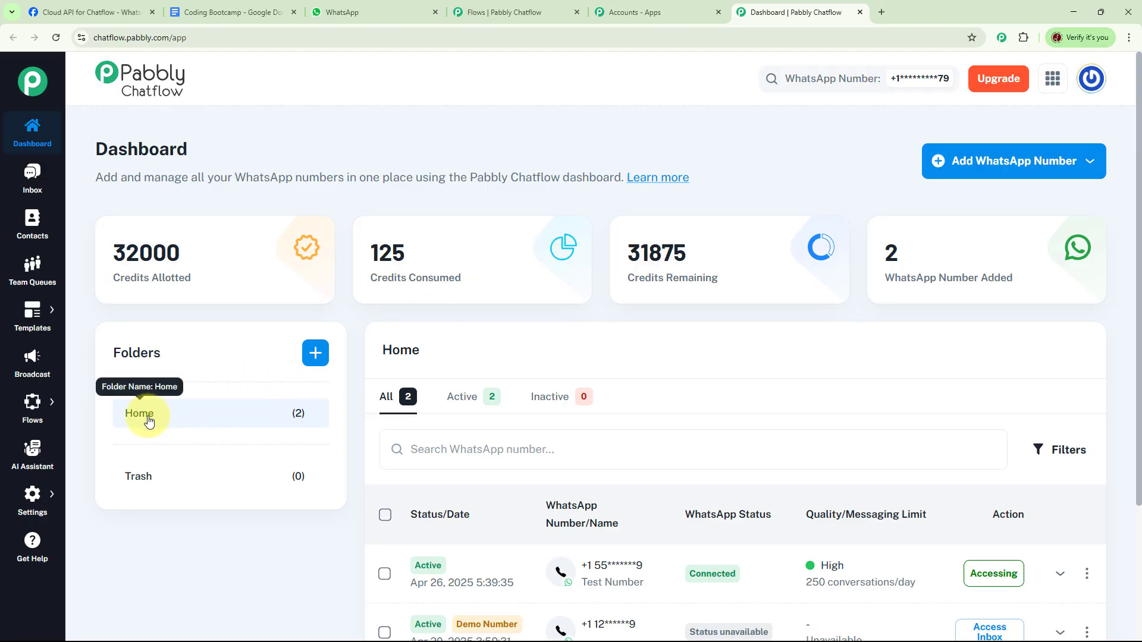
left_click(317, 358)
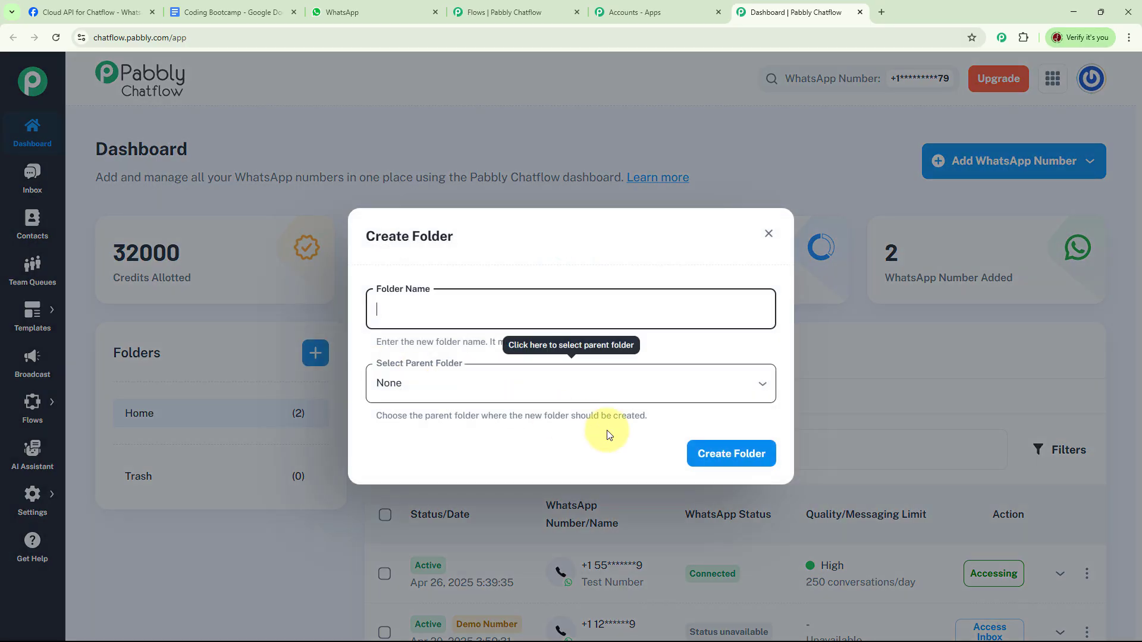
left_click(766, 233)
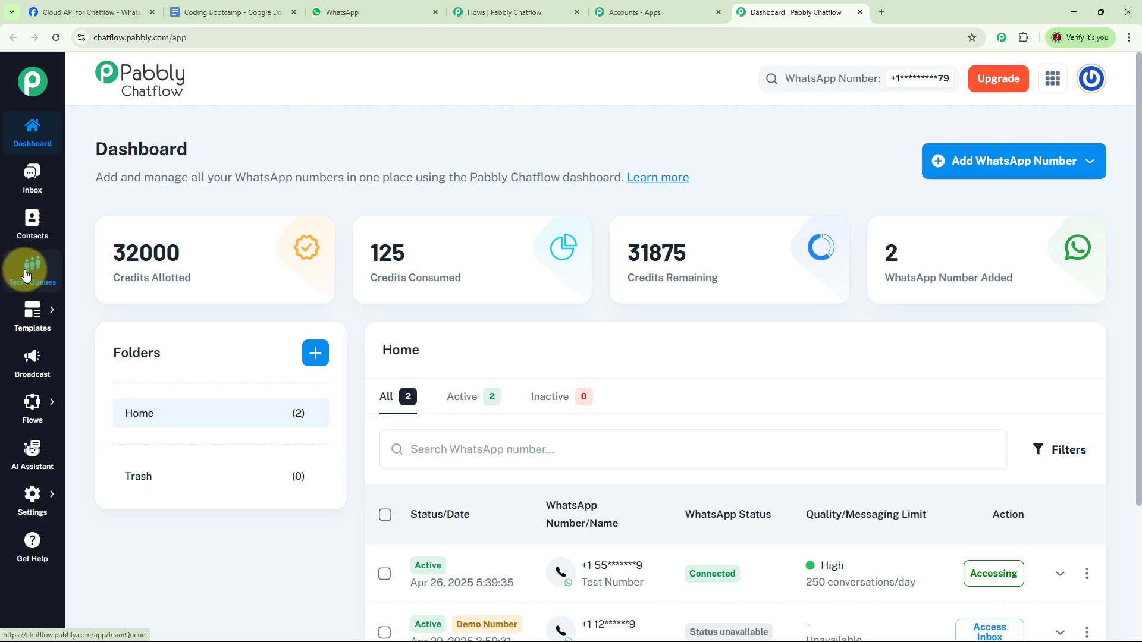
mouse_move(33, 331)
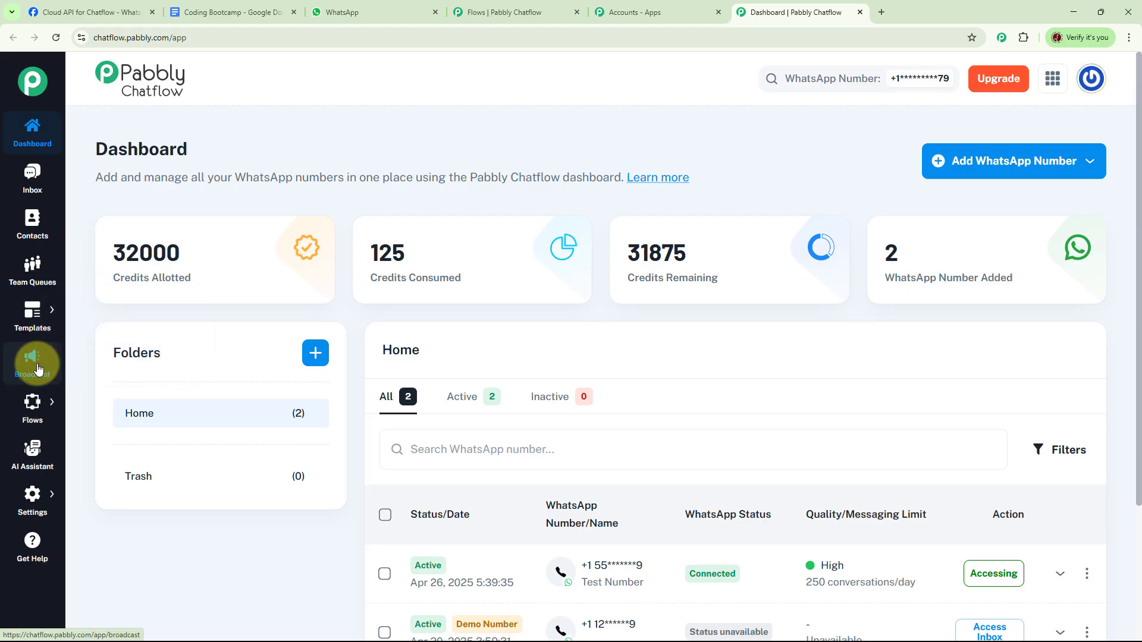
mouse_move(37, 405)
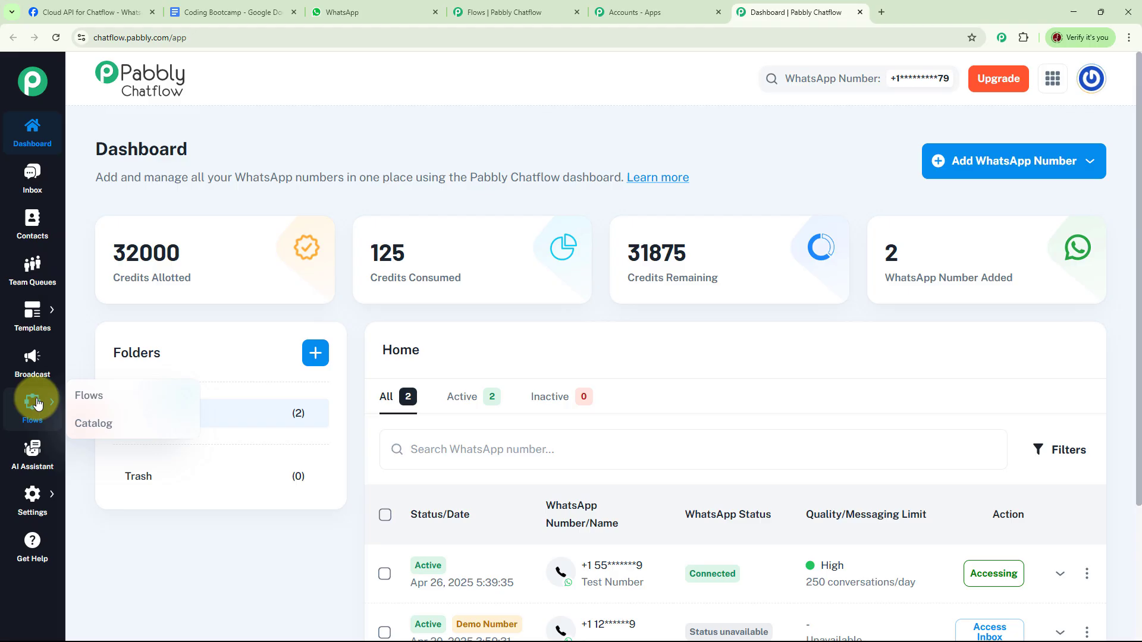
mouse_move(29, 497)
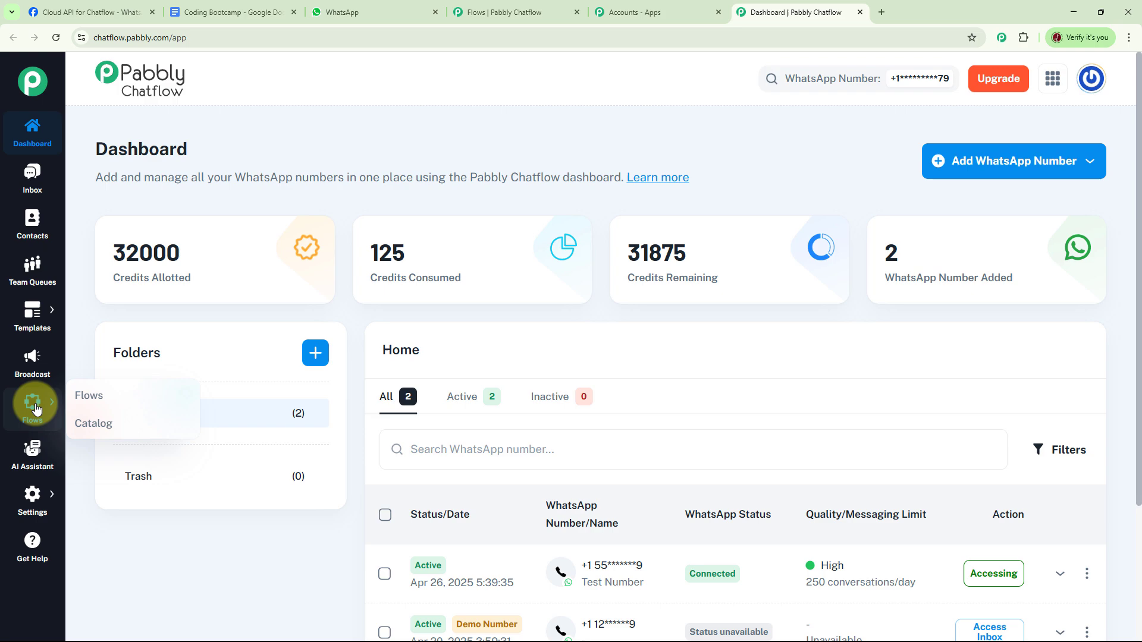
Step: Open the existing flow "WhatsApp Chatbot for Coding Bootcamp", deactivate it and save the change
left_click(109, 397)
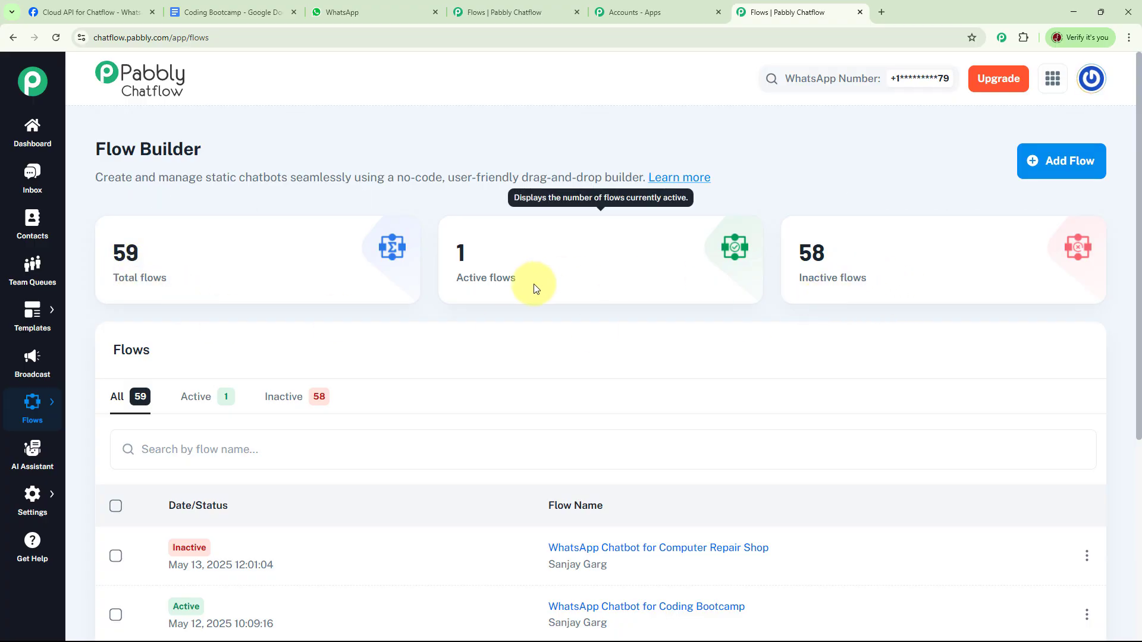
scroll(785, 402, "down", 3)
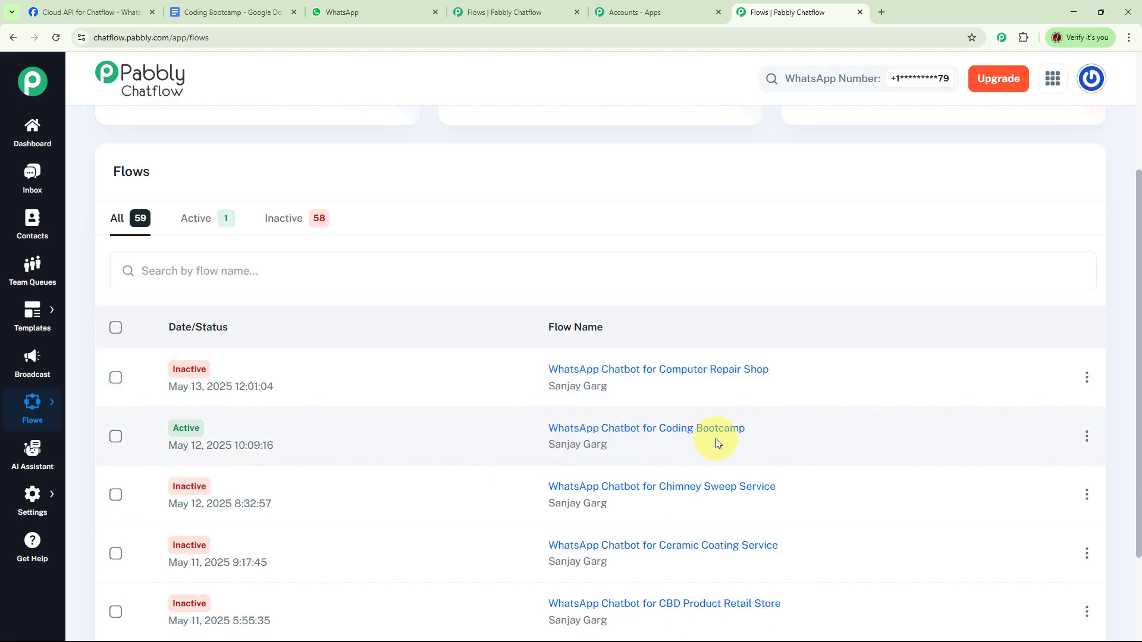
left_click(638, 429)
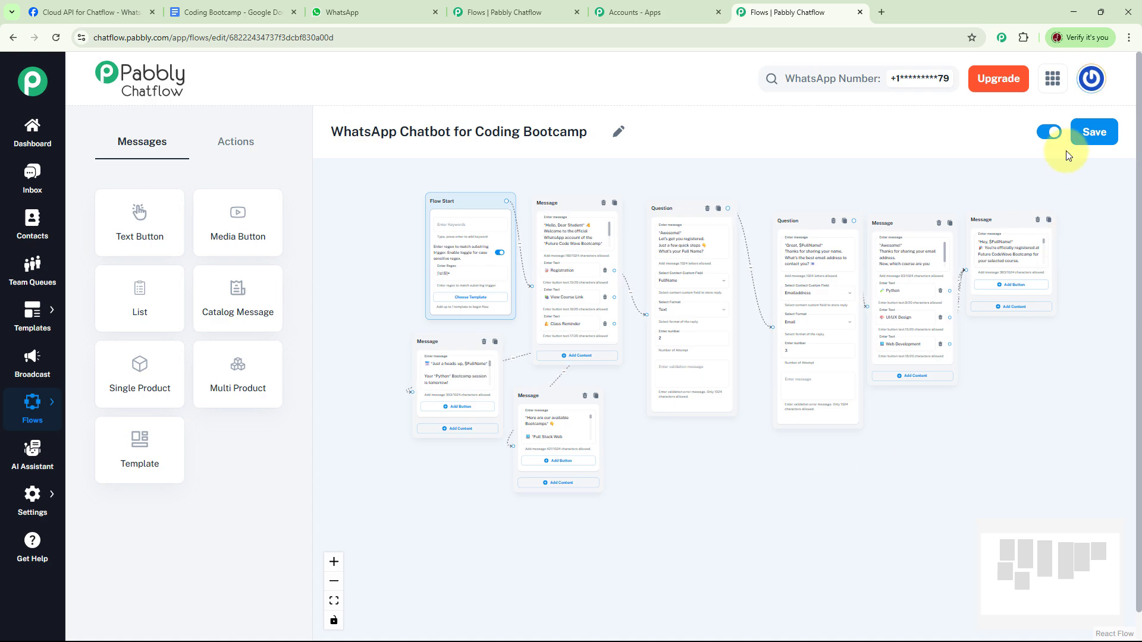
left_click(1048, 132)
left_click(1085, 138)
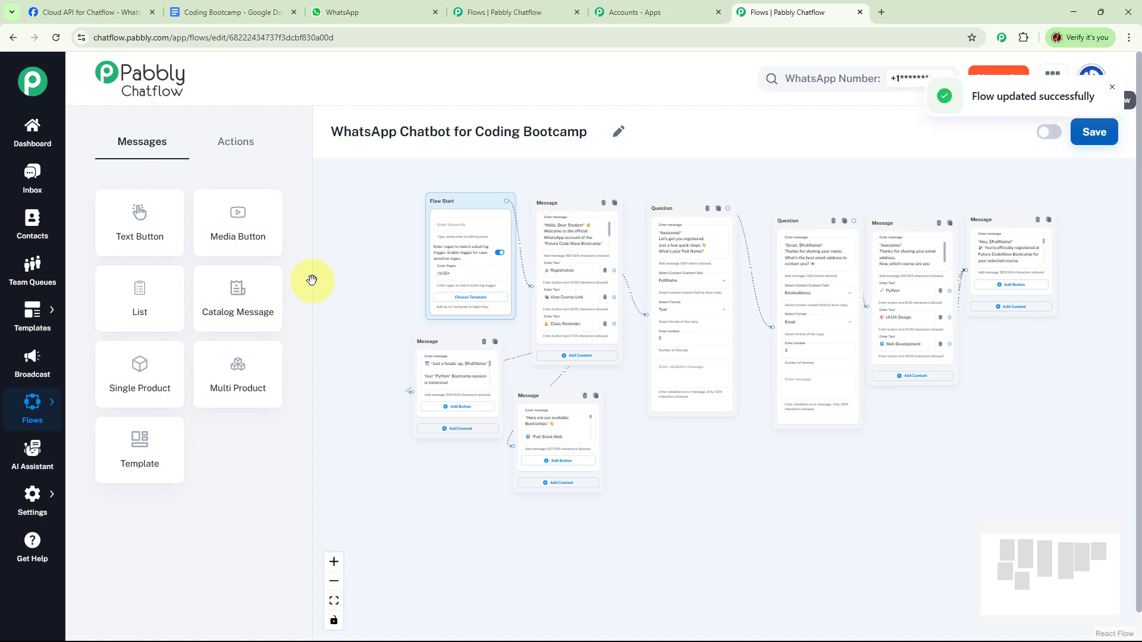
Step: Add a new flow in the Flow Builder and name it "WhatsApp Chatbot for Coding Bootcamp Test"
left_click(89, 397)
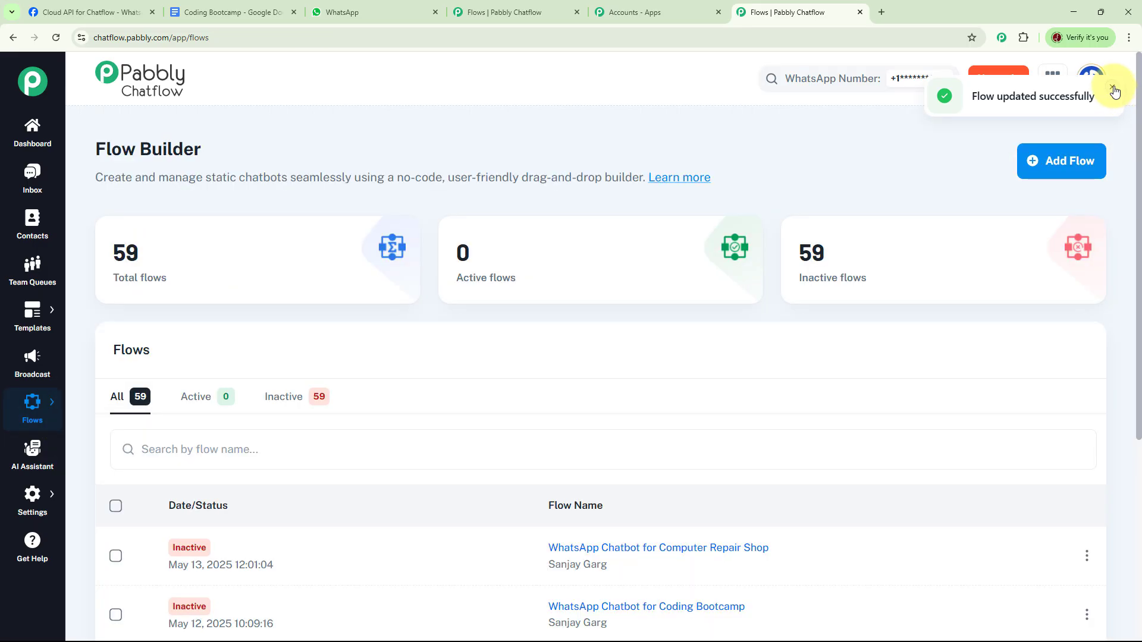
left_click(1056, 173)
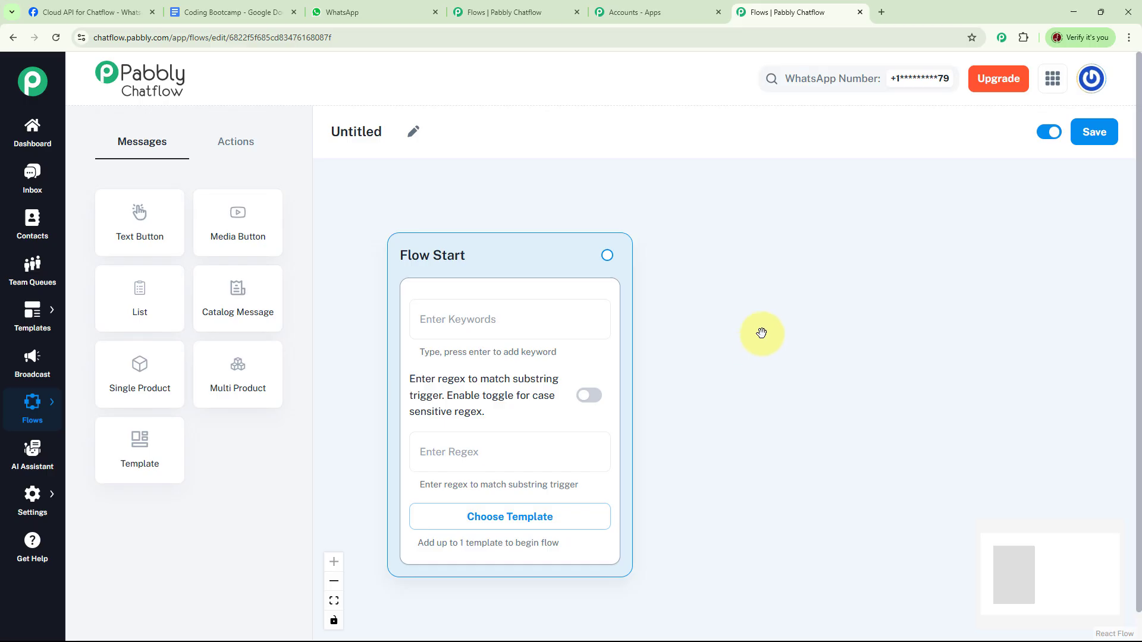
left_click(414, 141)
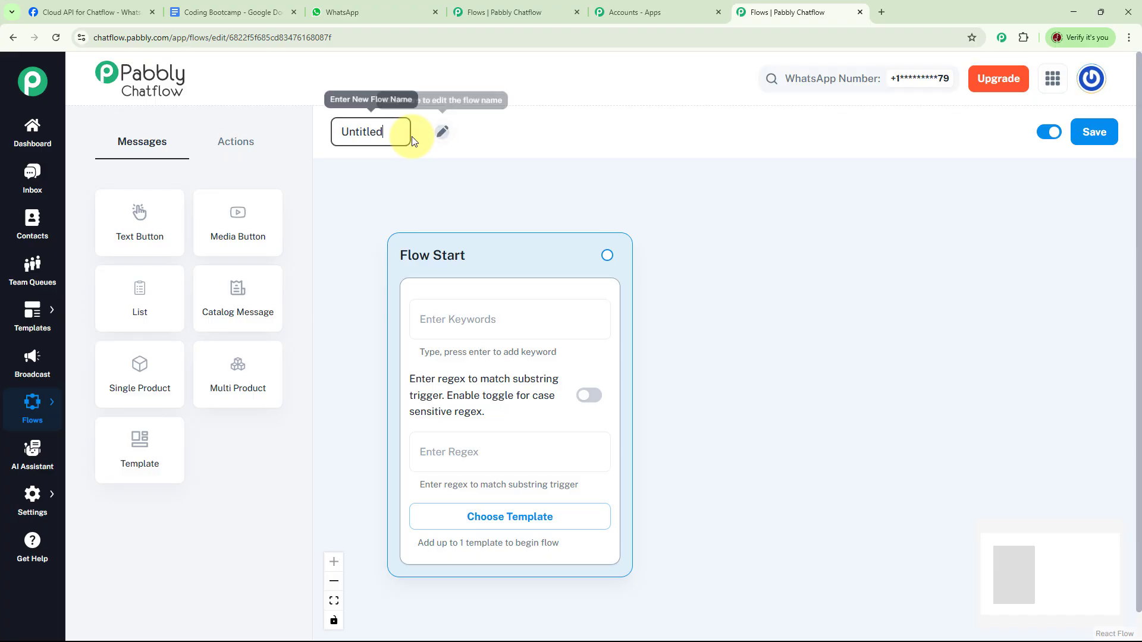
type("WhatsApp Chatbot for Coding Bootcamp Test")
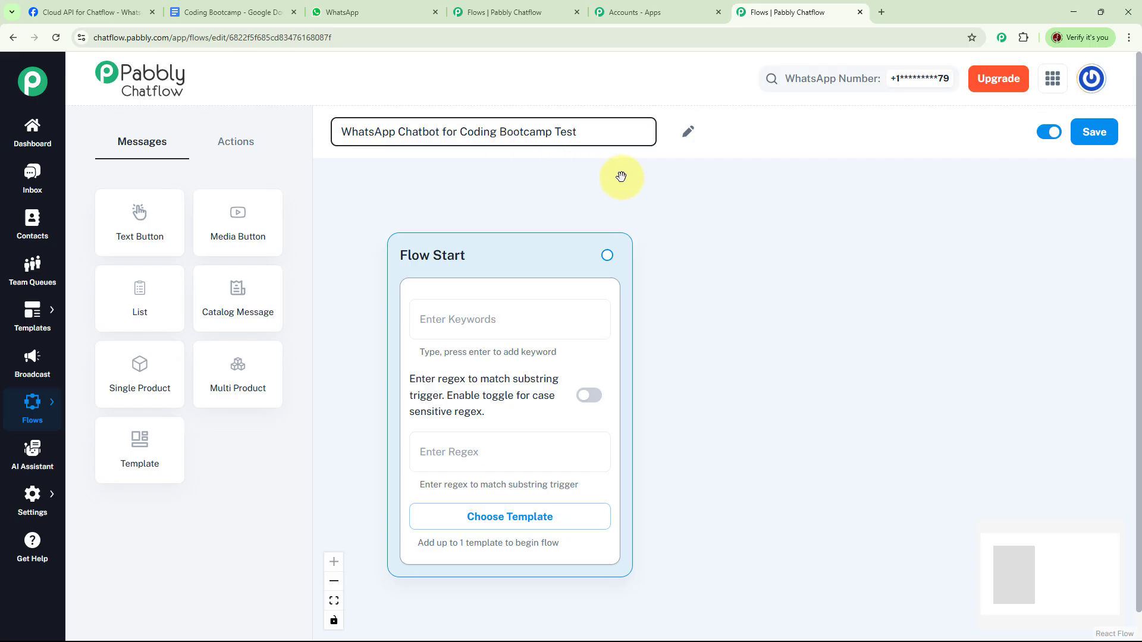
Step: Set the Flow Start trigger to the regex [\s\S]+ and enable case-sensitive regex matching
left_click_drag(484, 255, 437, 196)
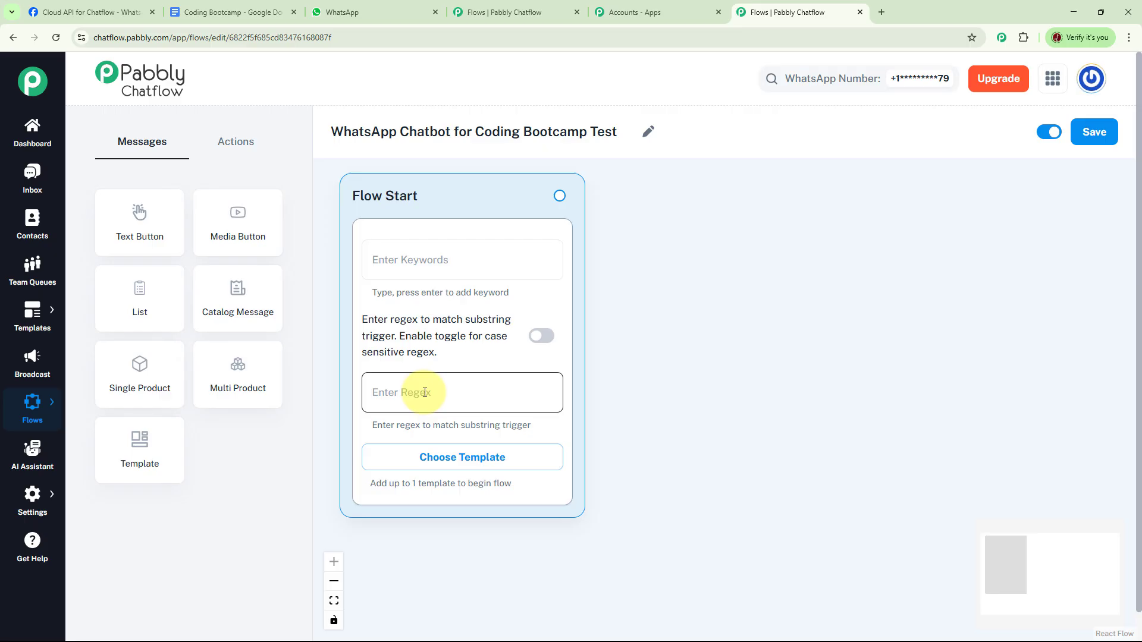
left_click(447, 259)
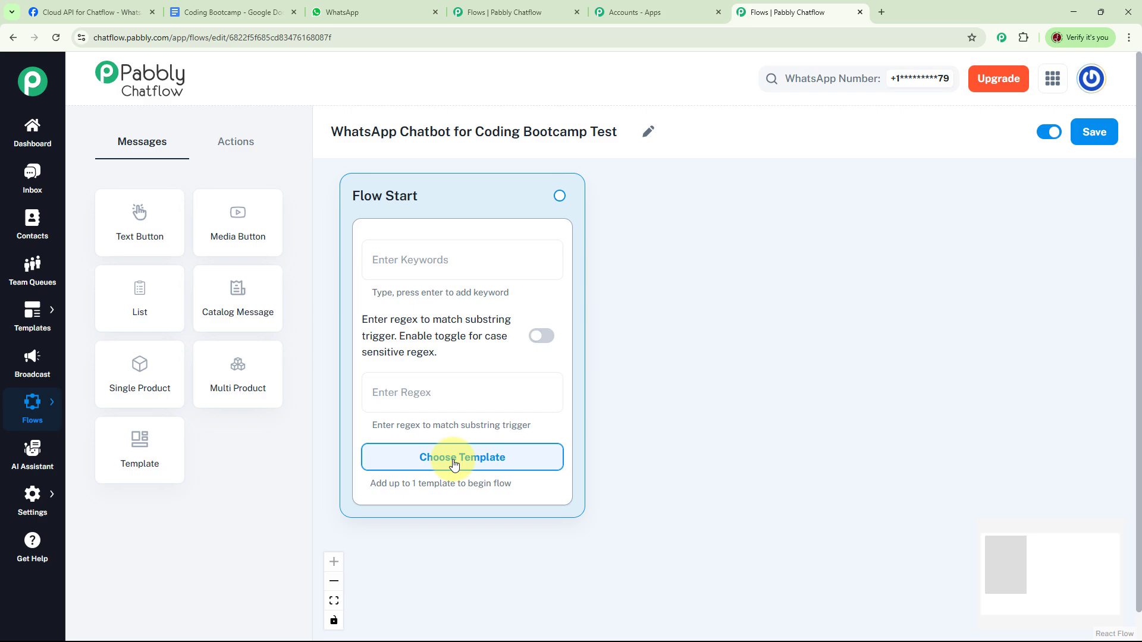
left_click(432, 387)
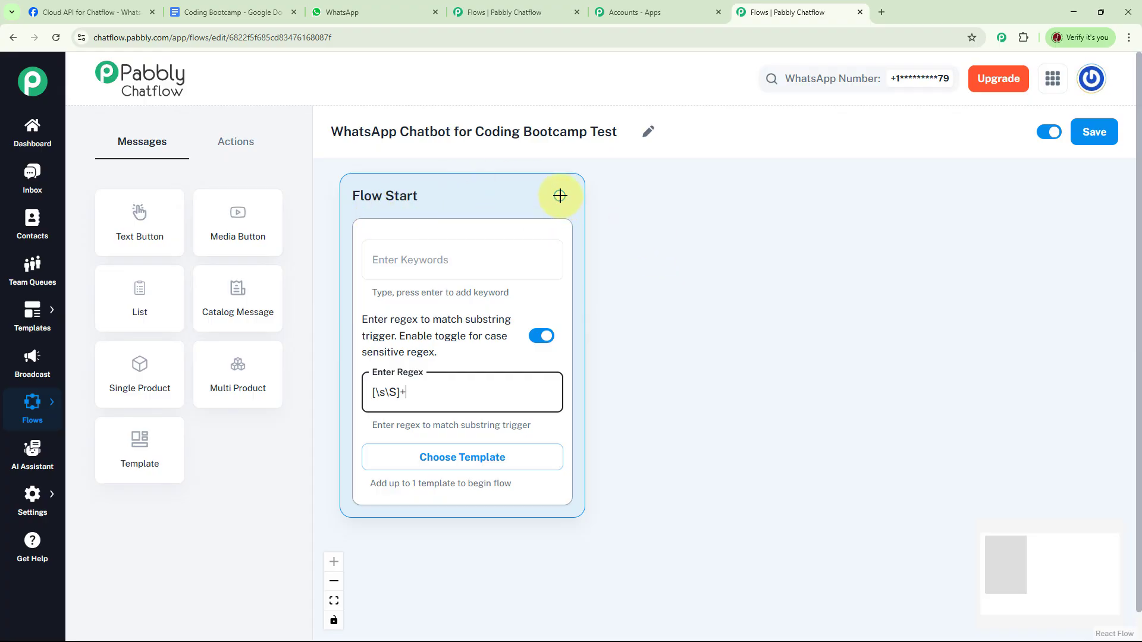
Step: Add a Text + Button message node connected to Flow Start
left_click_drag(560, 196, 693, 207)
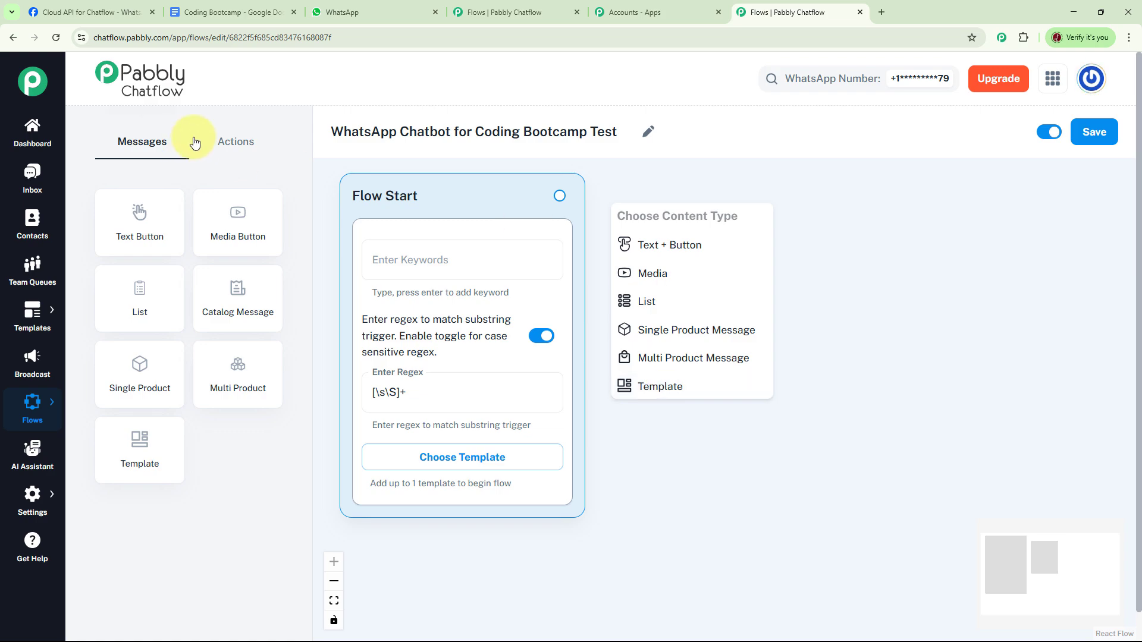
left_click(226, 141)
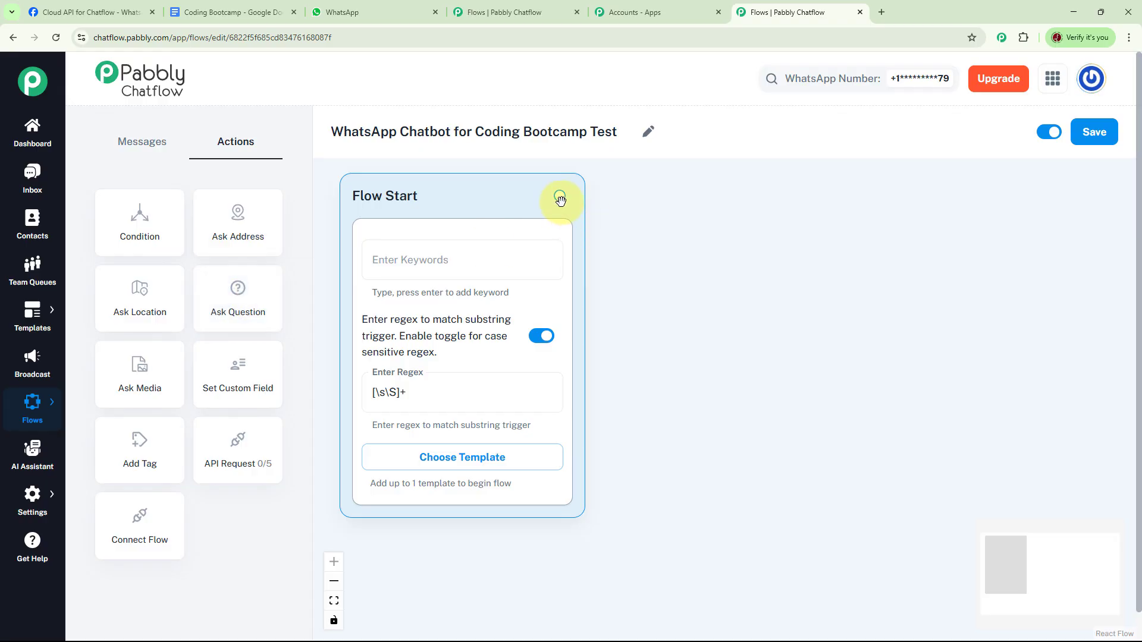
left_click_drag(559, 196, 674, 217)
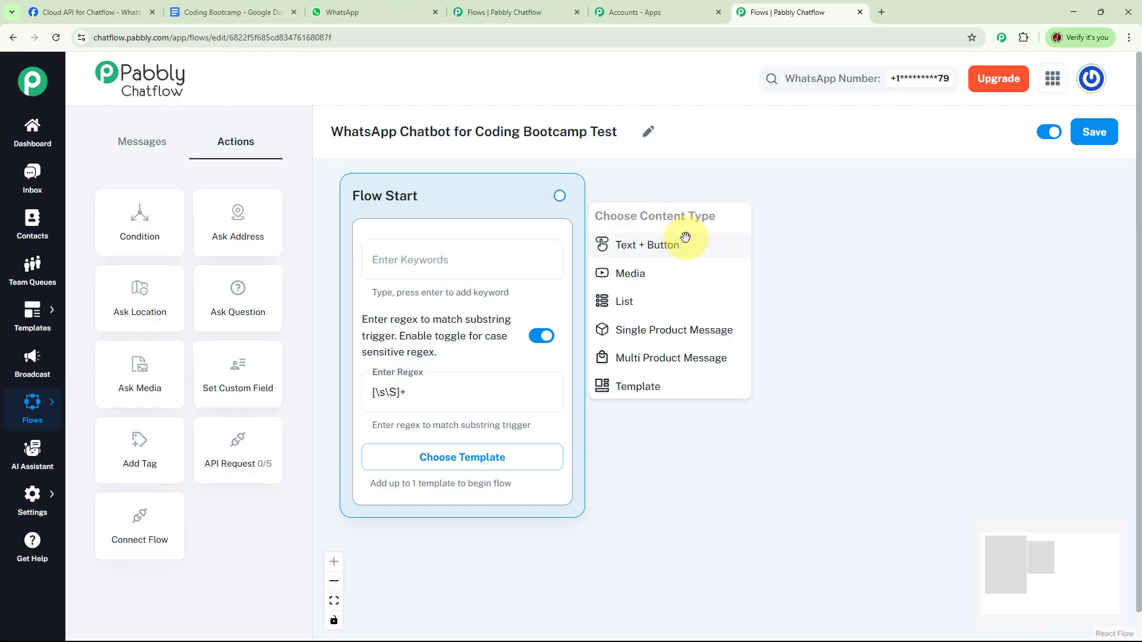
left_click(683, 238)
Step: Enter message "*Hello, Dear Student* 👋 Welcome to the official WhatsApp account of the *Future Code Wave Bootcamp* 🚀 where your tech career begins. How can I help you today? 😊"
left_click(702, 268)
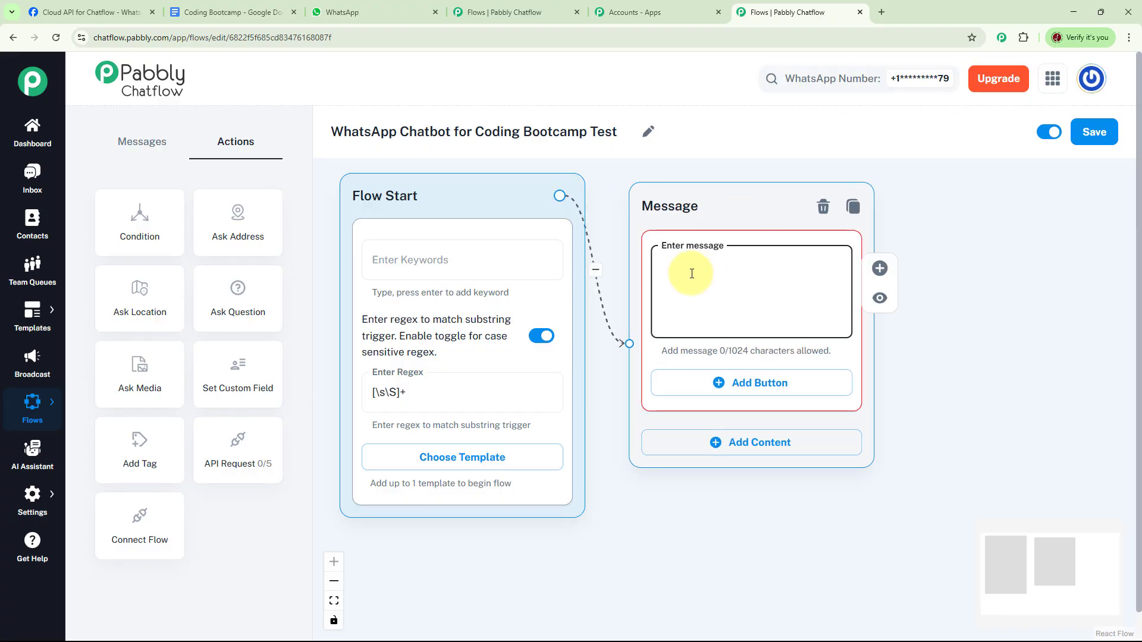
key("ctrl+v")
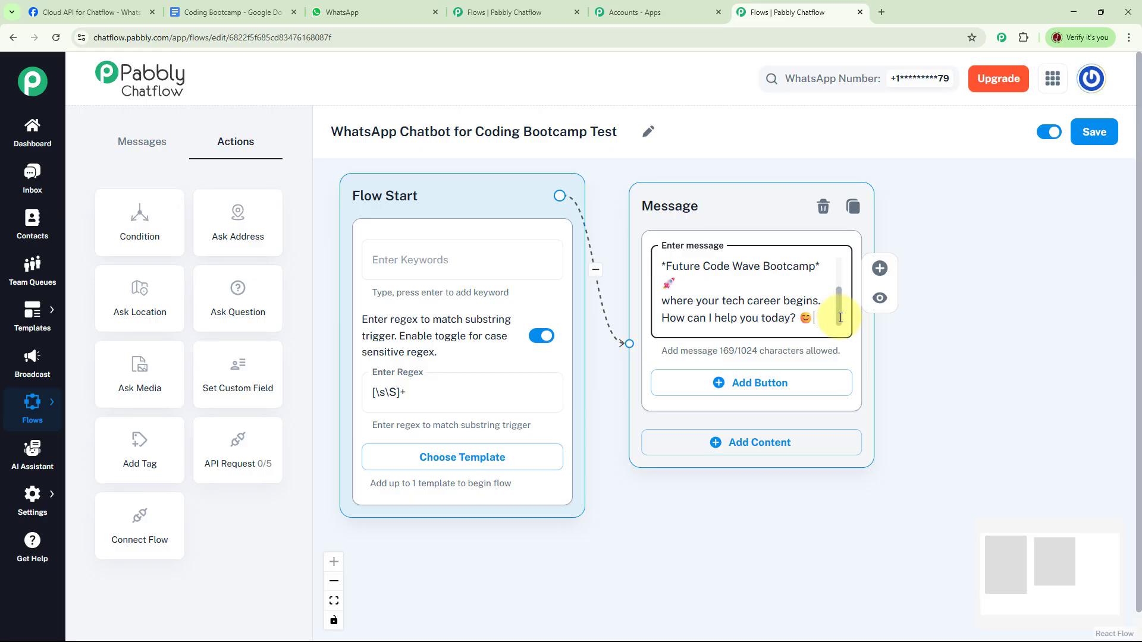
left_click_drag(840, 318, 837, 255)
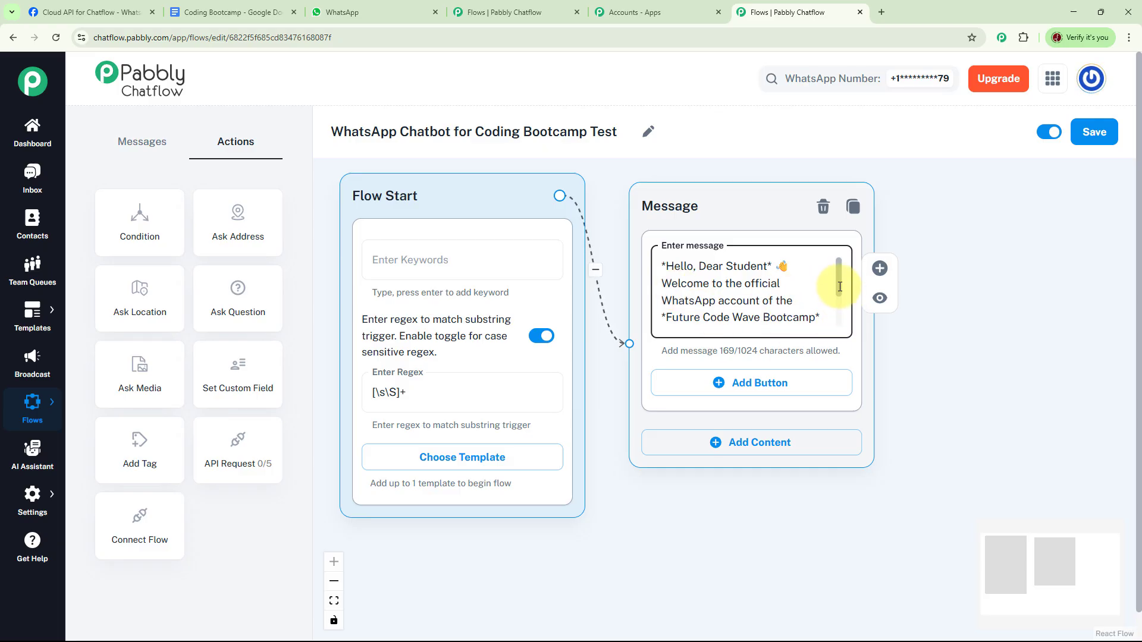
left_click_drag(840, 287, 846, 322)
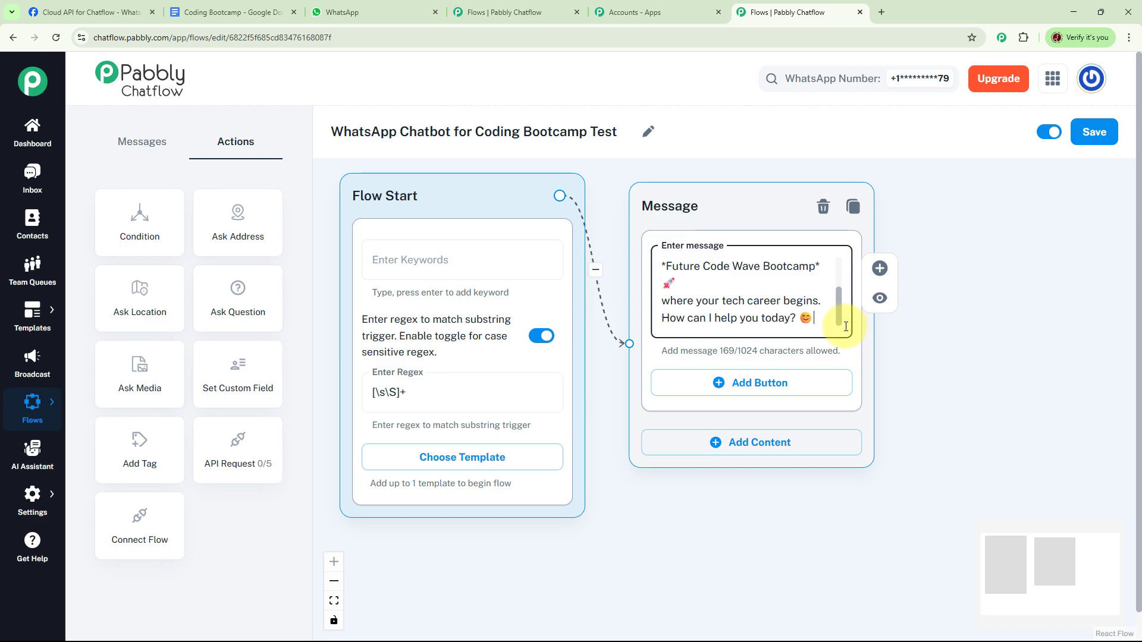
Step: Add three buttons to the welcome message: "📝 Registration", "📚 View Course Link" and "🔔 Class Reminder"
left_click_drag(948, 387, 772, 395)
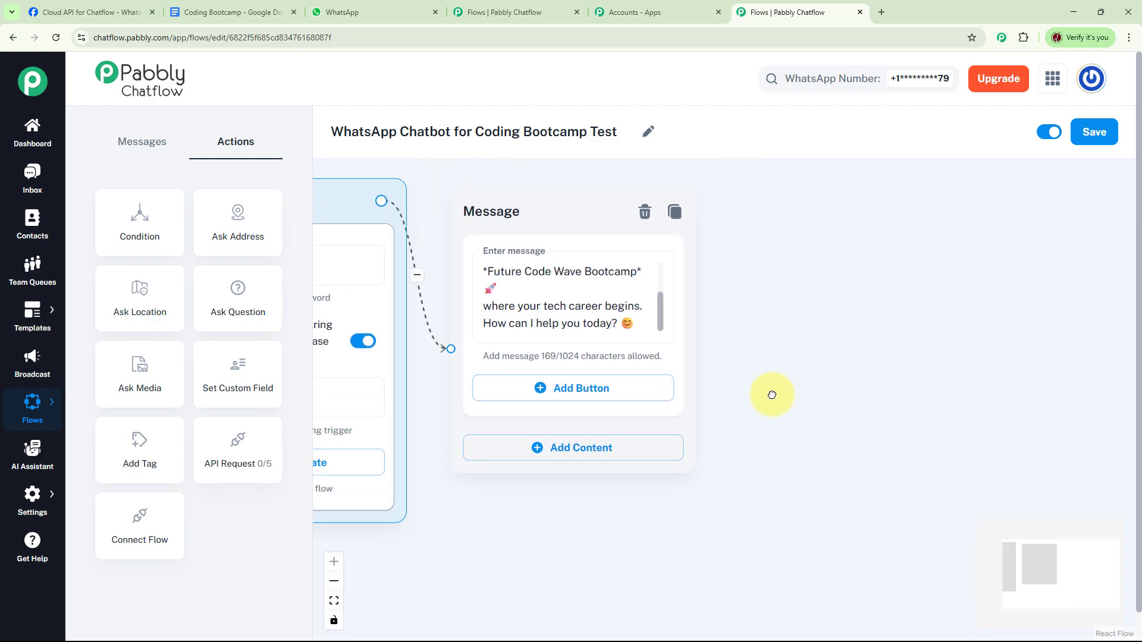
left_click(569, 386)
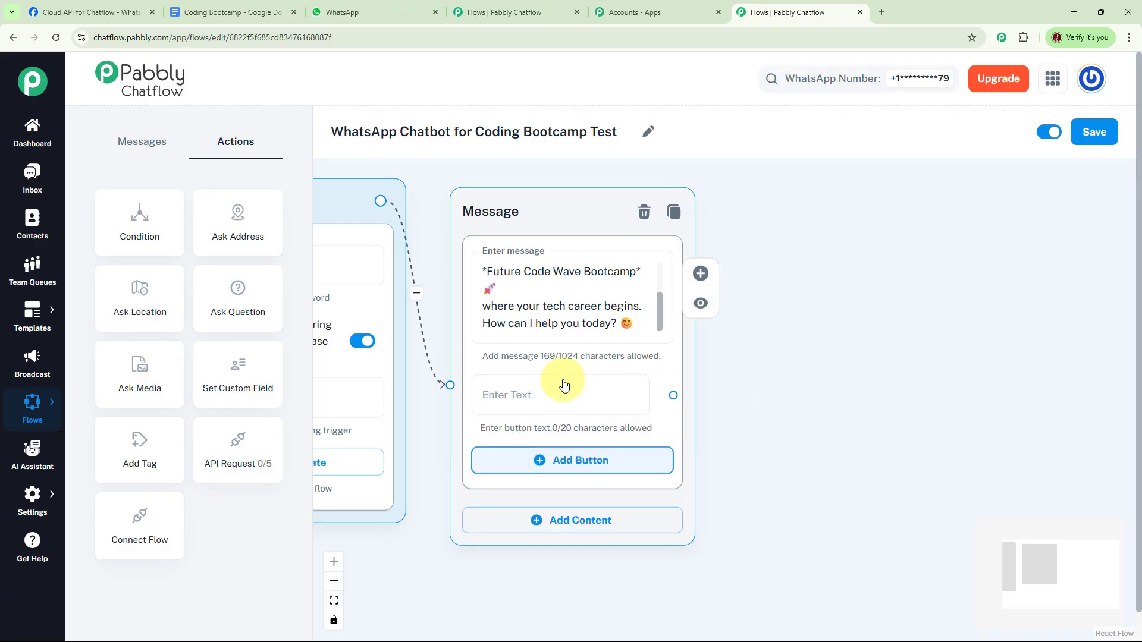
left_click(544, 462)
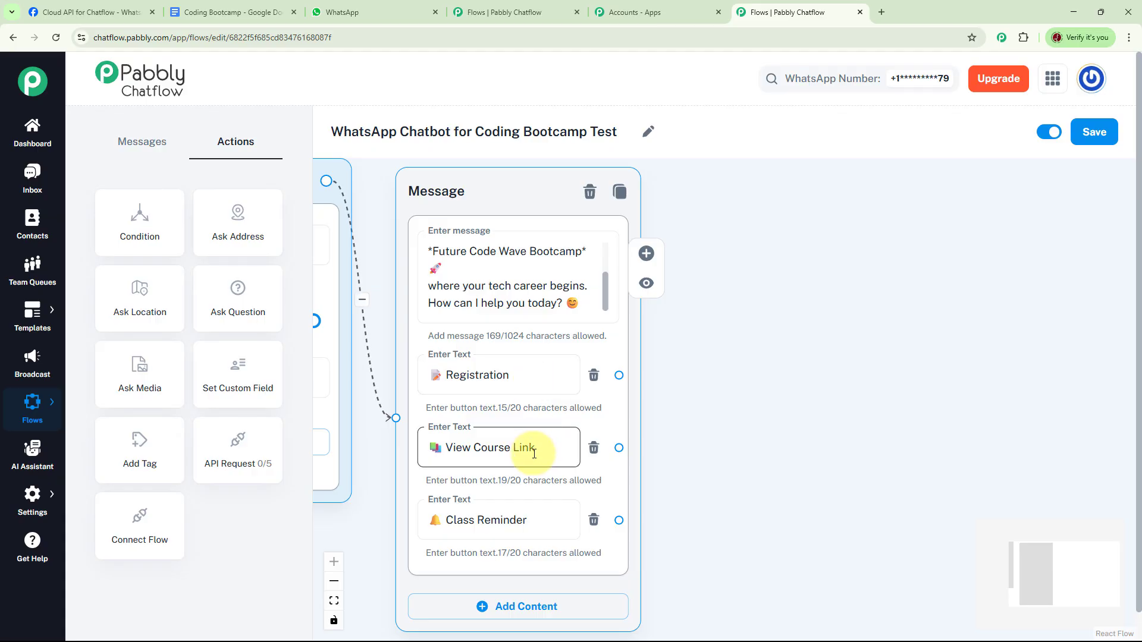
Step: Add an Ask Question node beside the welcome message and connect the Registration button to it
left_click_drag(752, 371, 686, 377)
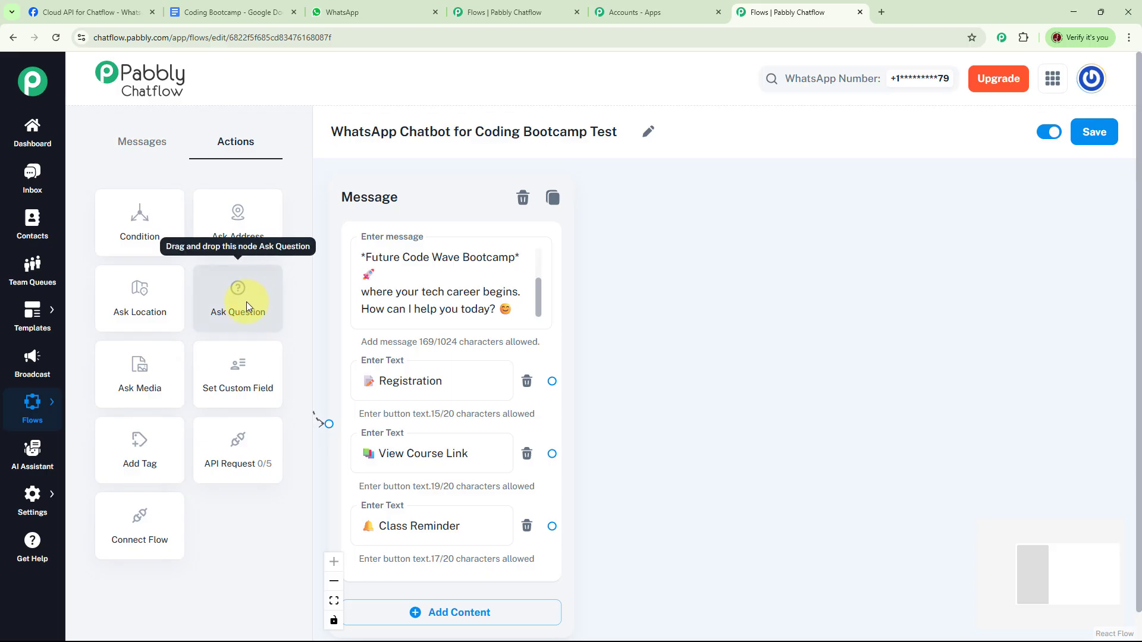
left_click_drag(245, 307, 747, 277)
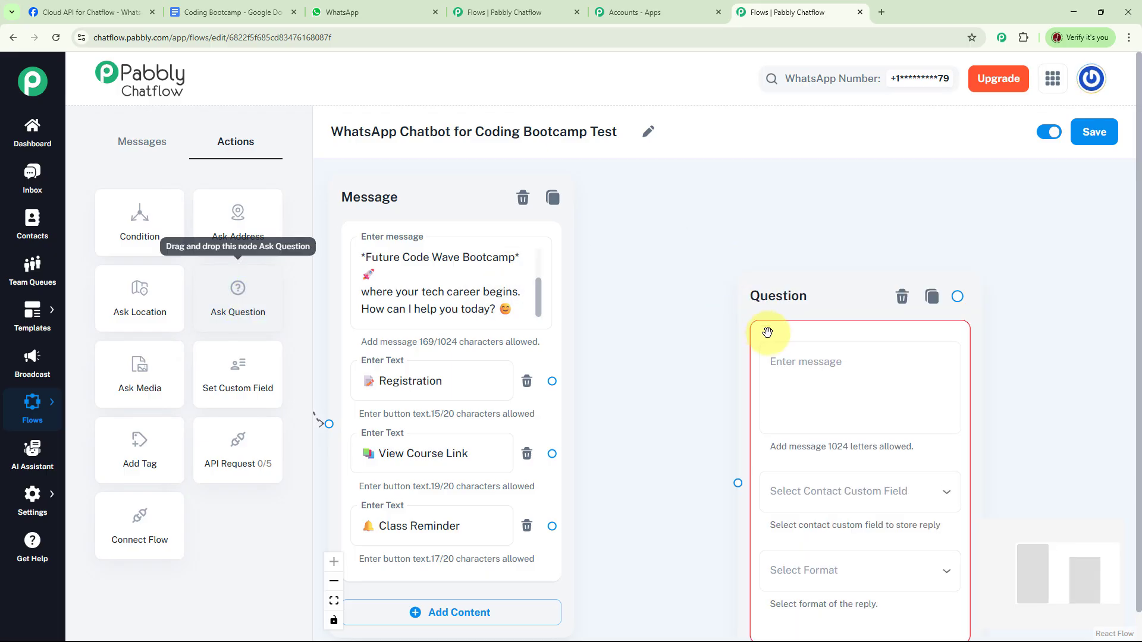
left_click_drag(828, 306, 758, 240)
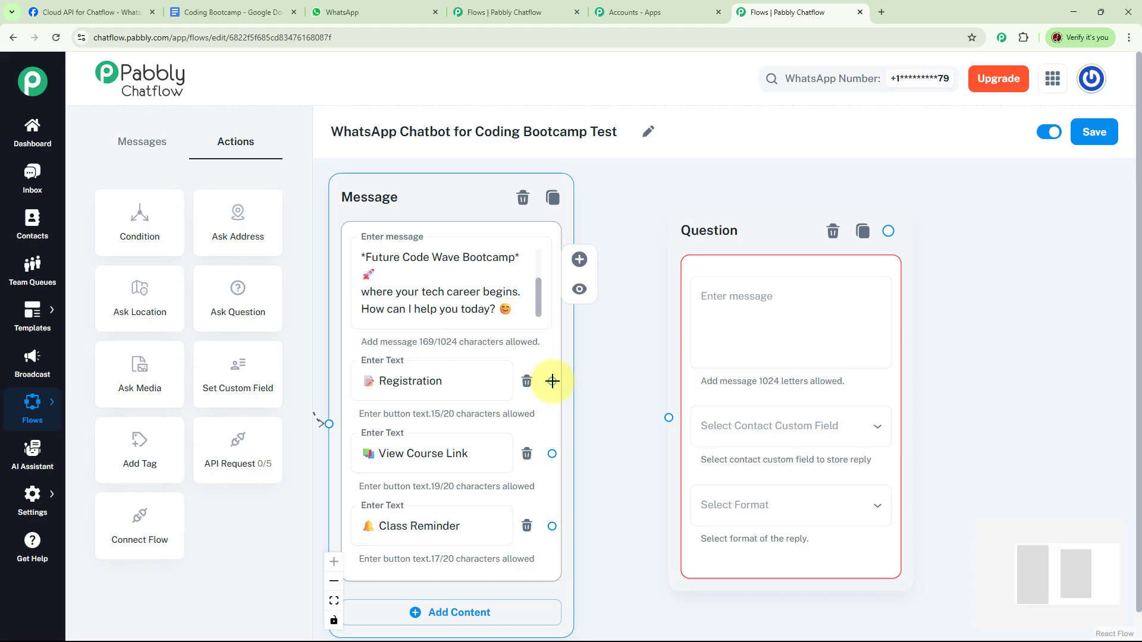
left_click_drag(552, 380, 668, 419)
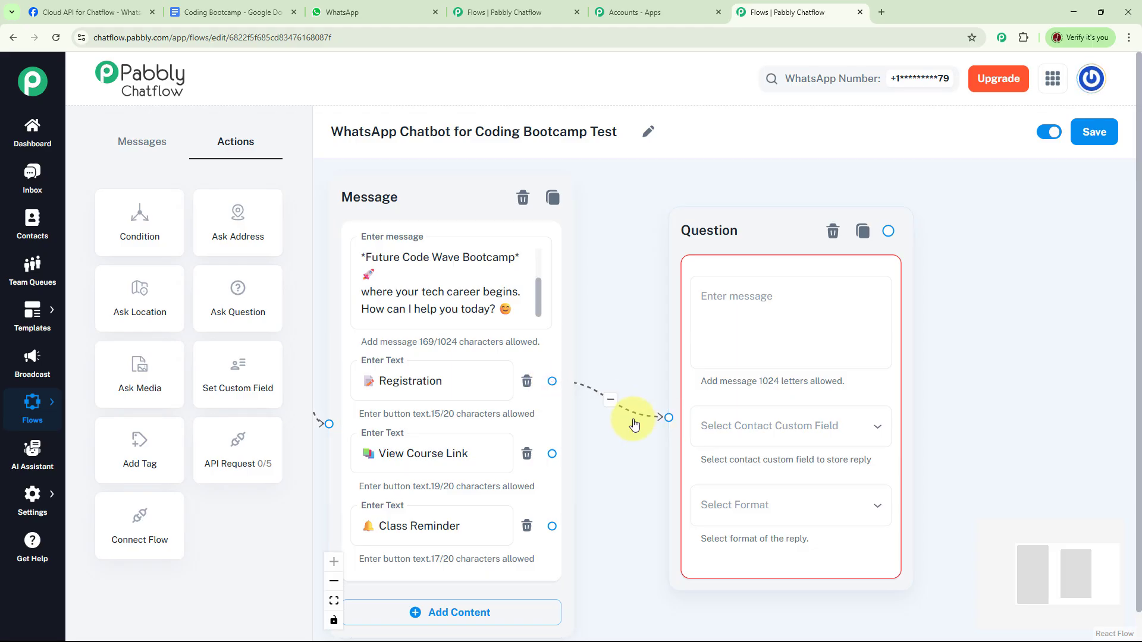
Step: Enter the question message "*Awesome!* Let's get you registered. Just a few quick steps 👇 What's your Full Name?"
left_click(761, 313)
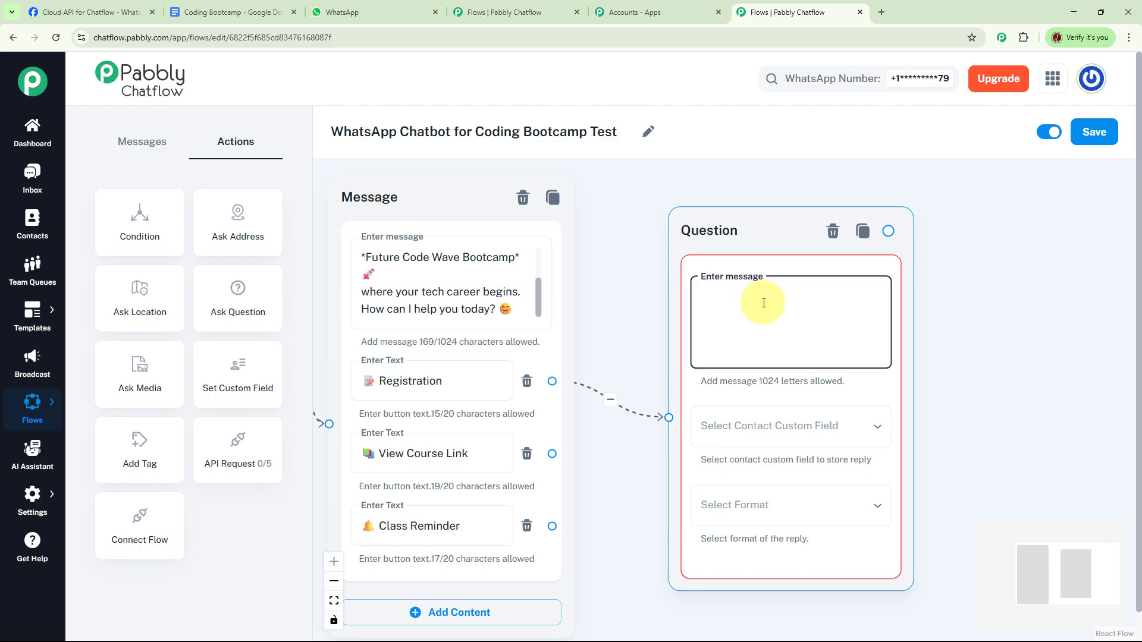
type("*Awesome!* Let's get you registered. Just a few quick steps 👇 What's your Full Name?")
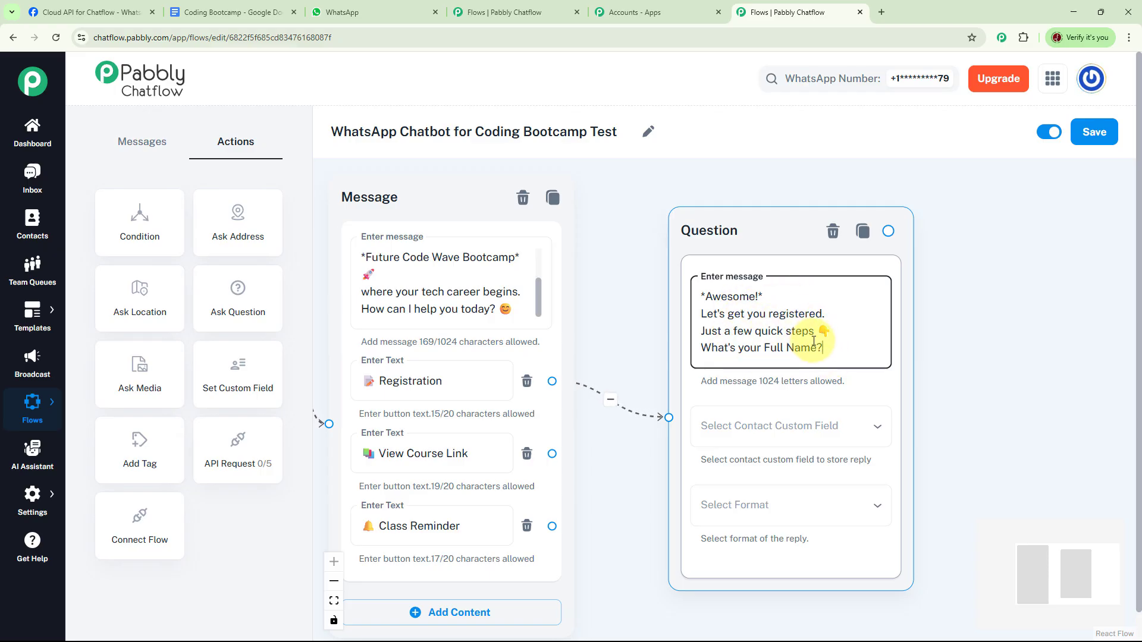
left_click_drag(948, 341, 872, 306)
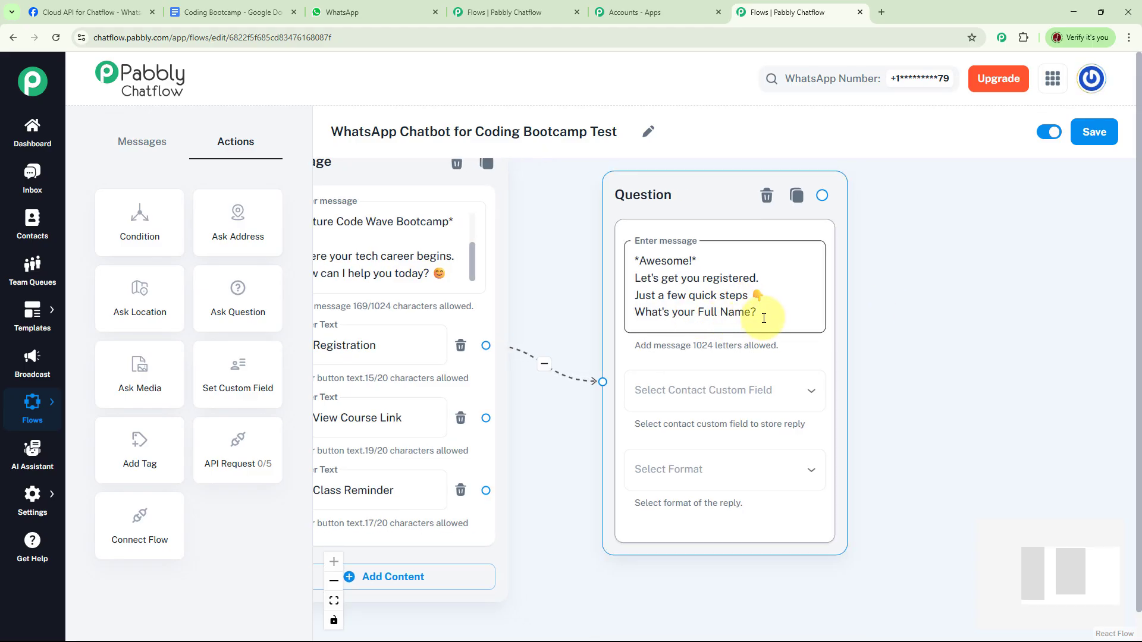
Step: Store the full-name question's reply in the FullName contact custom field with the Text format
left_click(812, 395)
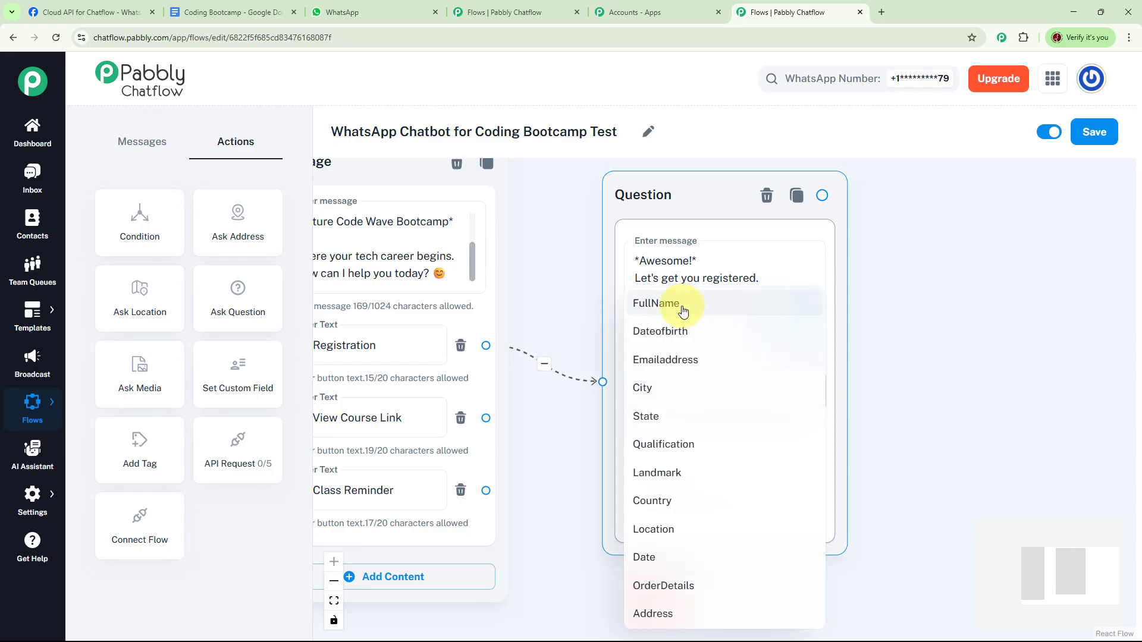
left_click(683, 306)
left_click(812, 478)
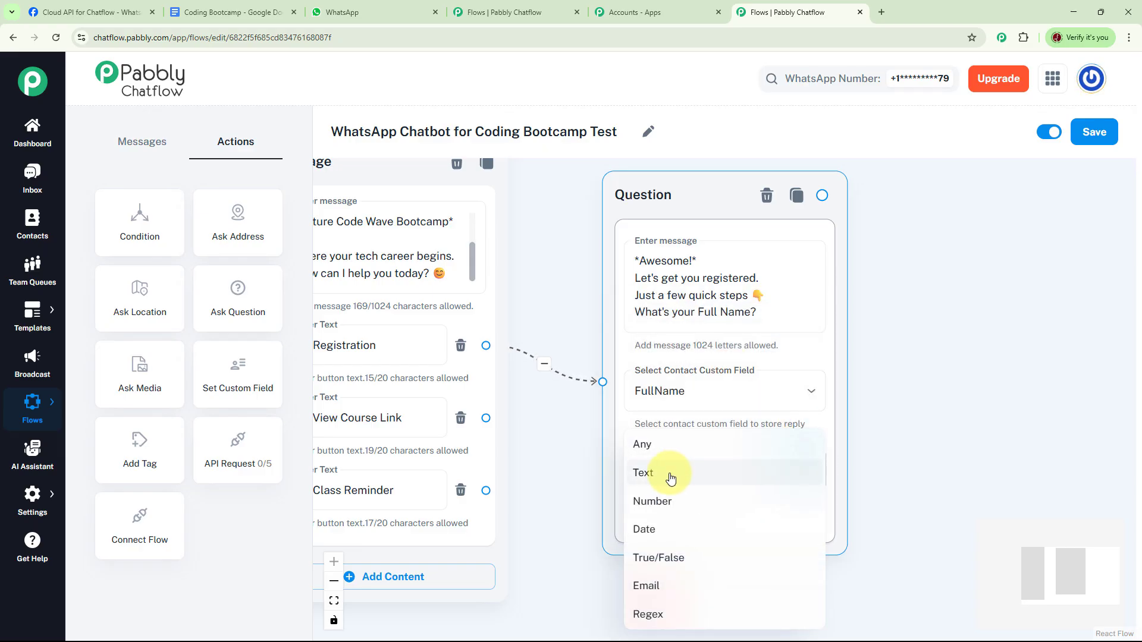
left_click(664, 479)
left_click(811, 395)
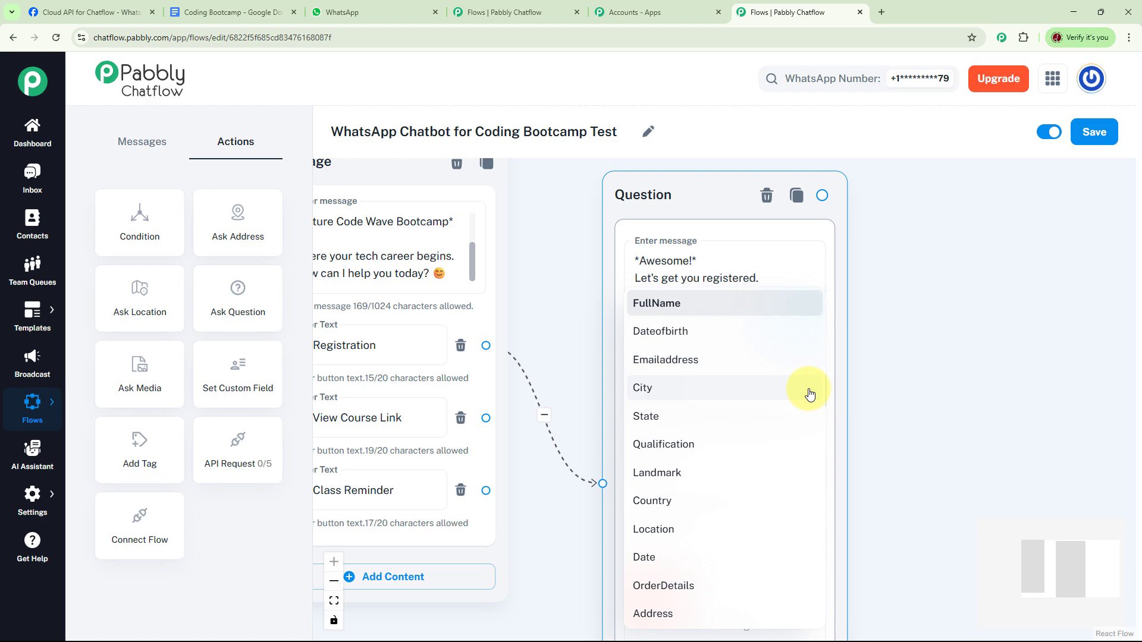
left_click(912, 360)
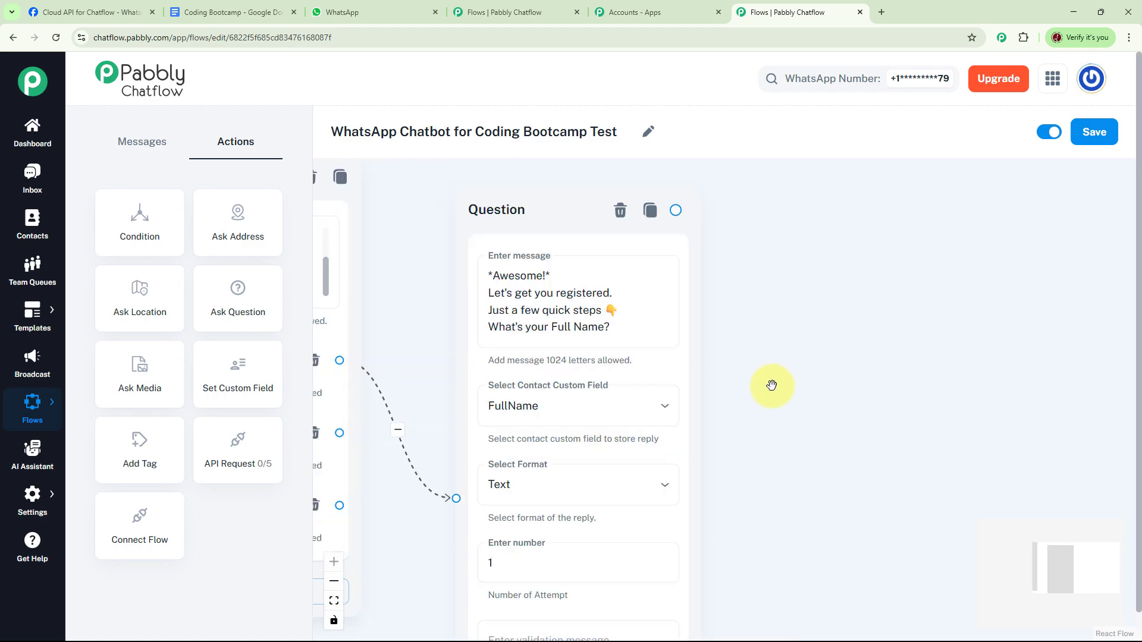
Step: Add a second Ask Question node and connect the full-name question to it
left_click_drag(771, 386, 735, 383)
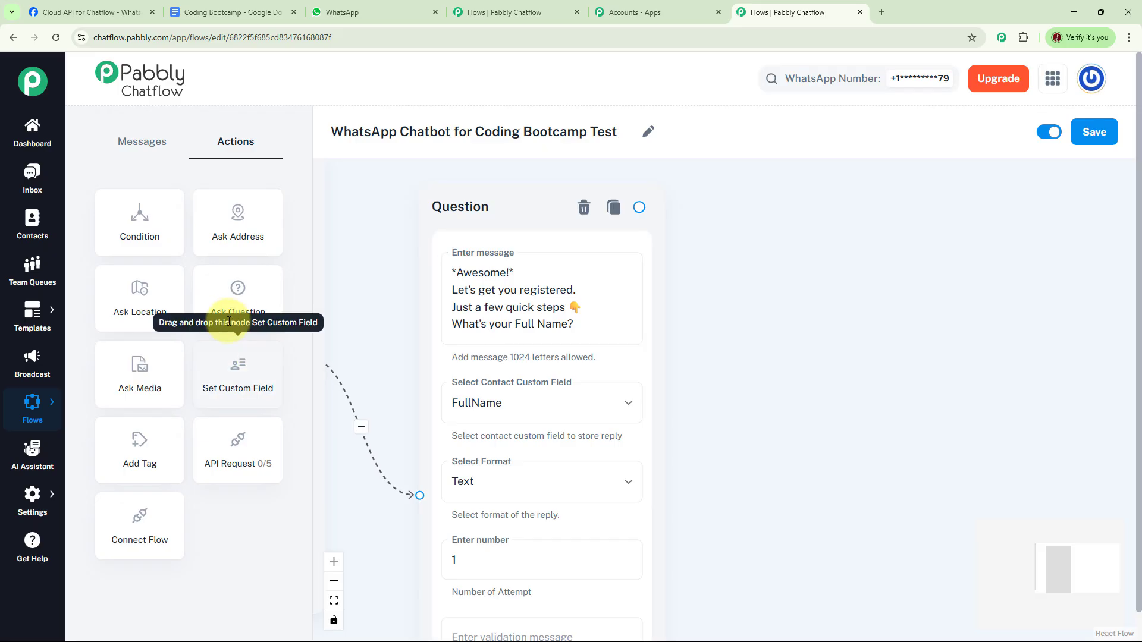
left_click_drag(239, 305, 852, 279)
left_click_drag(922, 300, 810, 238)
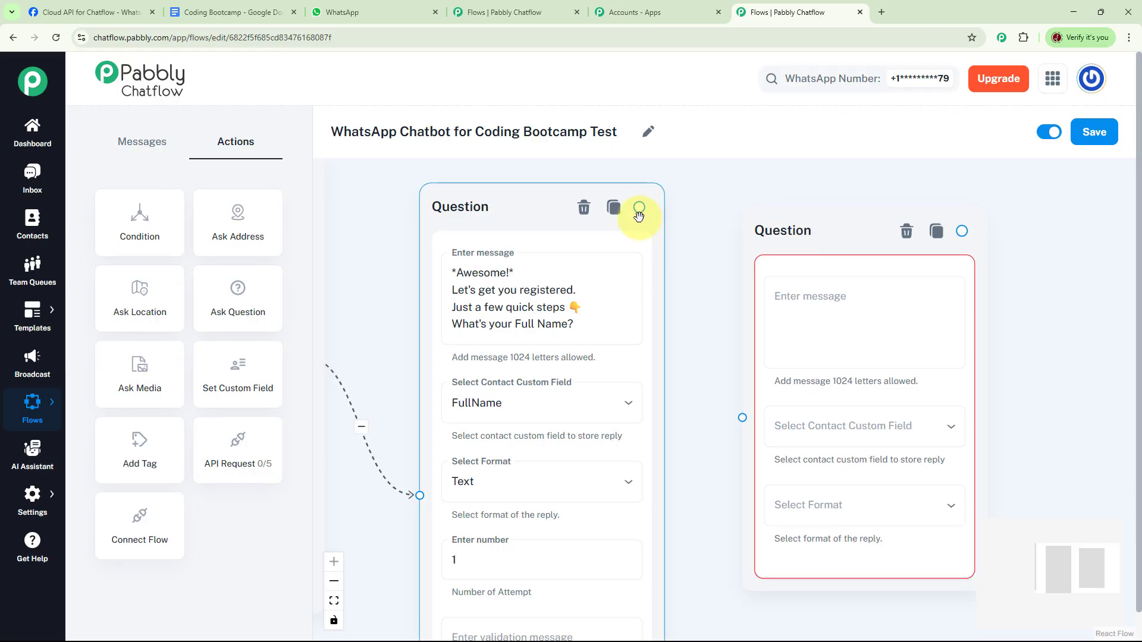
left_click_drag(639, 210, 742, 417)
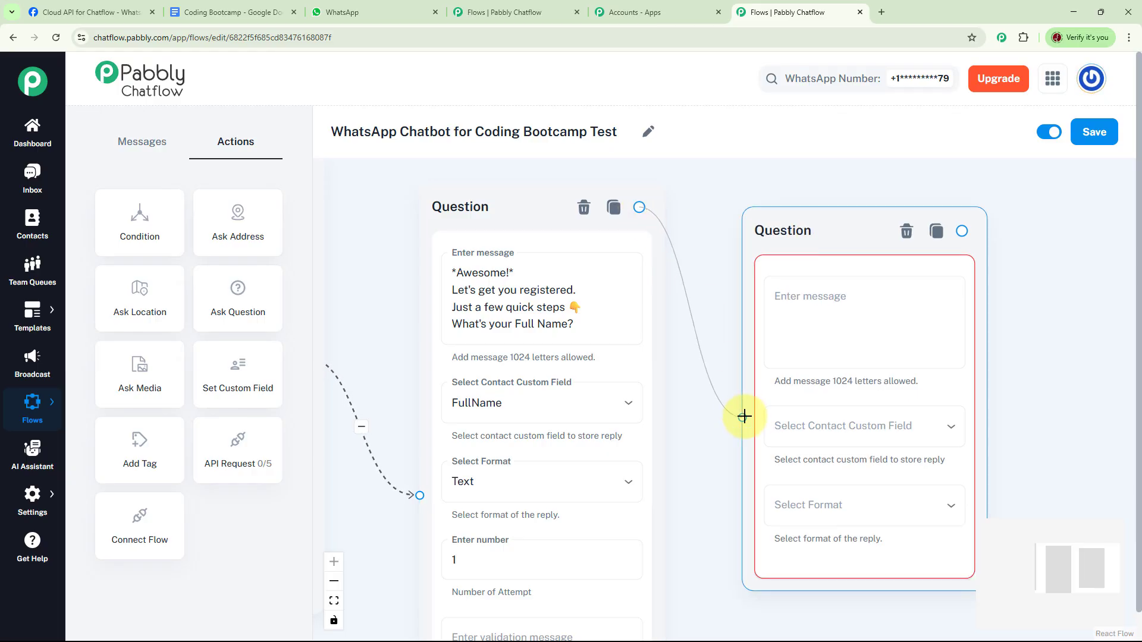
Step: Enter the second question's message "*Great, $FullName!* Thanks for sharing your name. What's the best email address to contact you?"
left_click(854, 309)
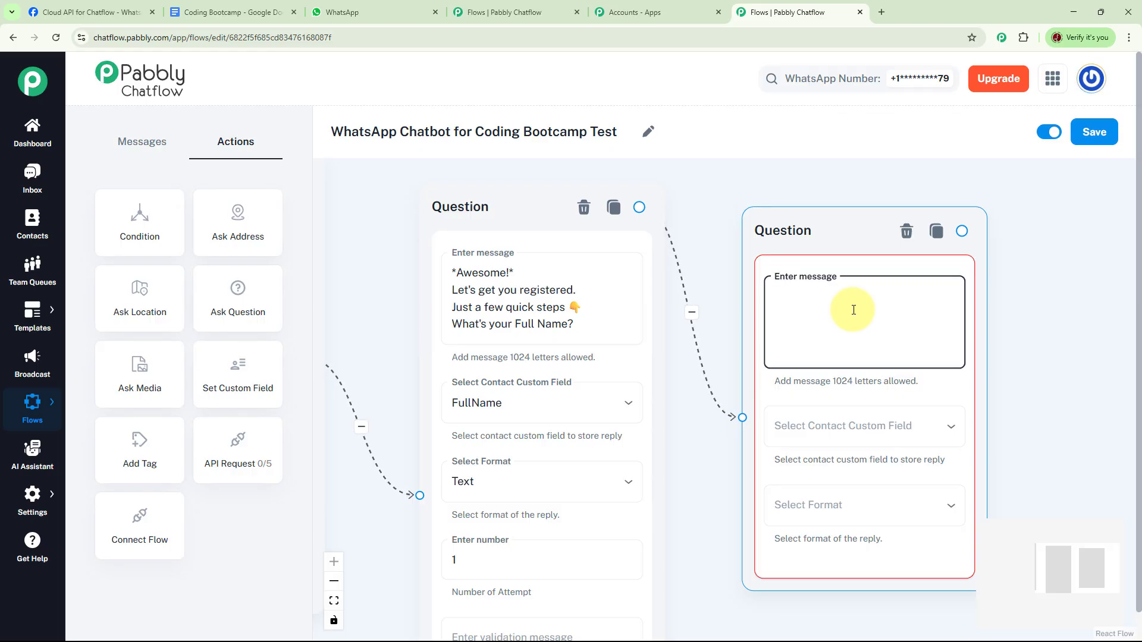
type("*Great, $FullName!* Thanks for sharing your name. What's the best email address to contact you? 📧")
left_click_drag(1093, 420, 1058, 412)
left_click(909, 333)
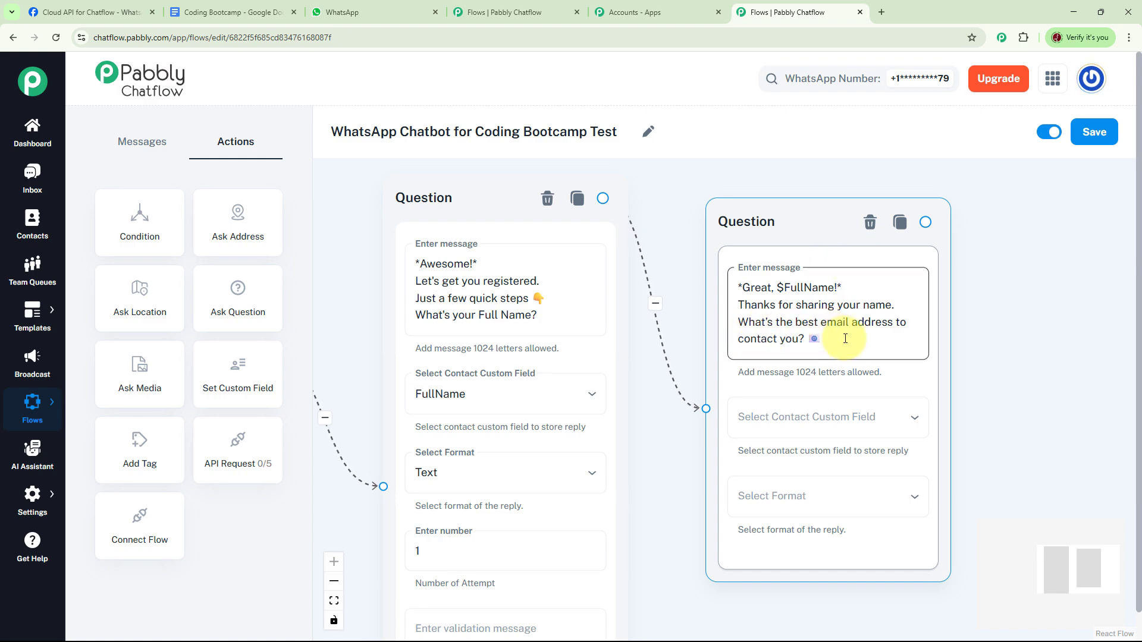
left_click(956, 352)
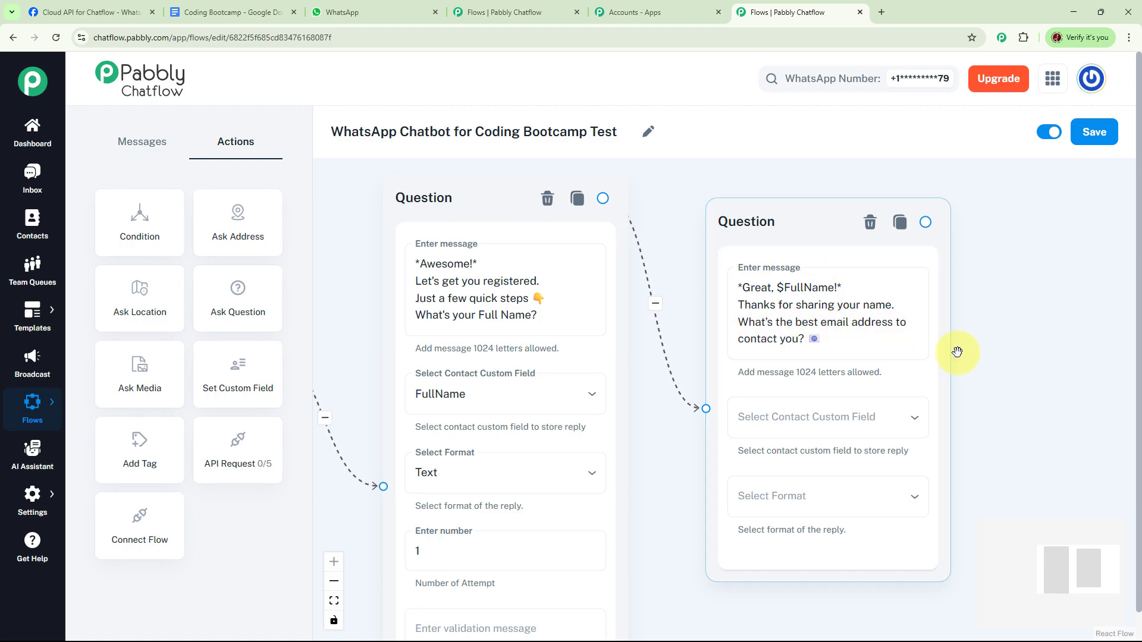
Step: Store the second question's reply in the Emailaddress contact custom field with the Email format
left_click_drag(964, 355, 919, 334)
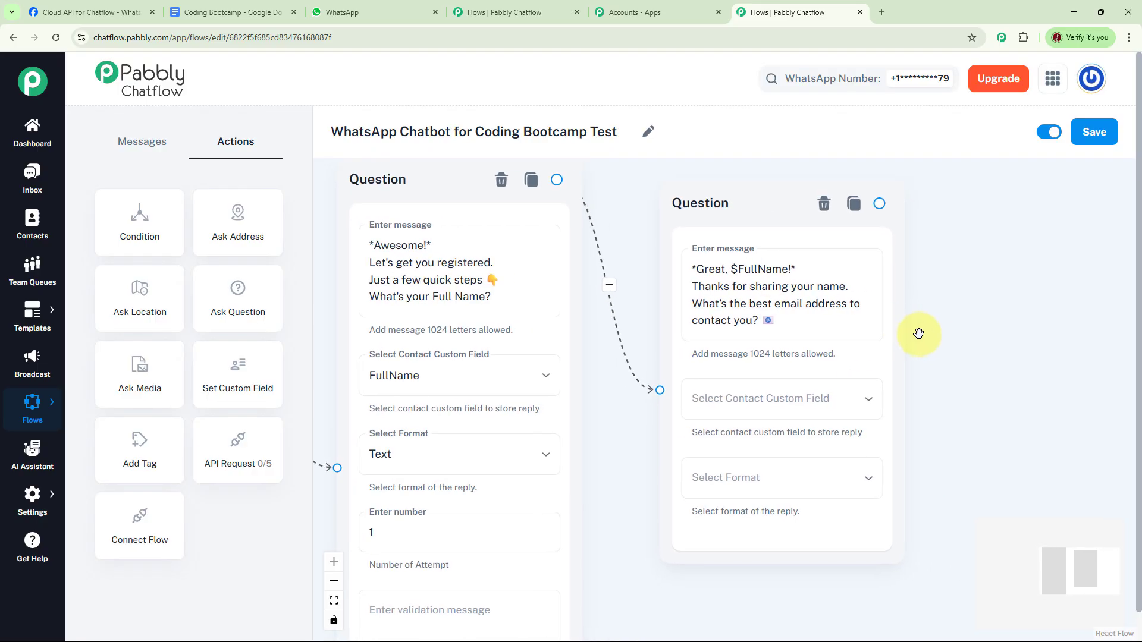
left_click(853, 398)
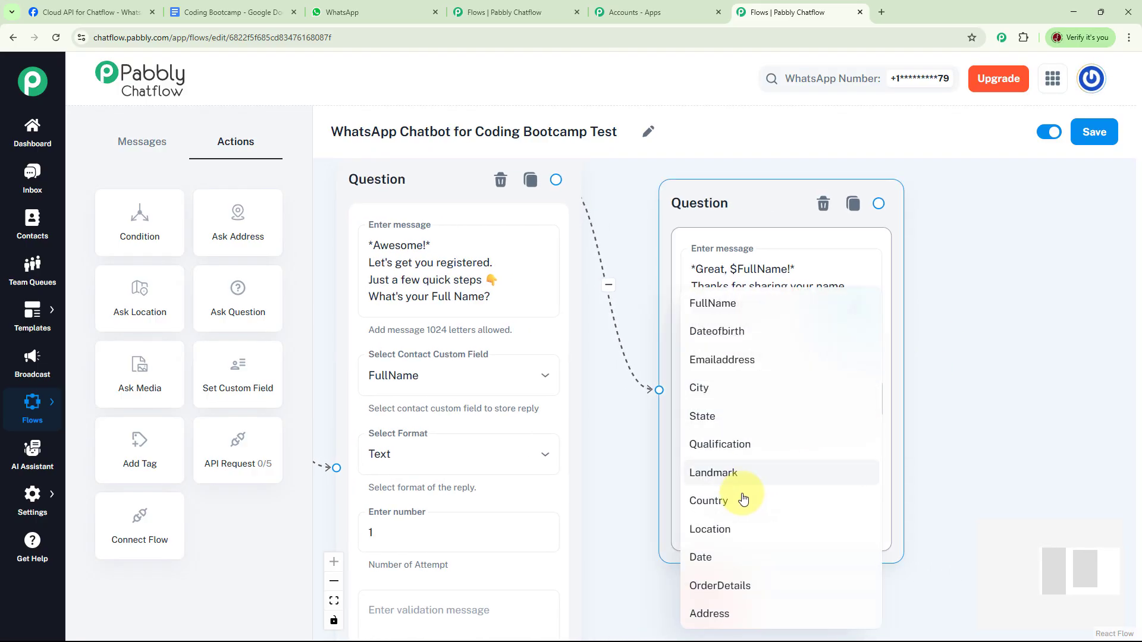
left_click(733, 360)
left_click(820, 494)
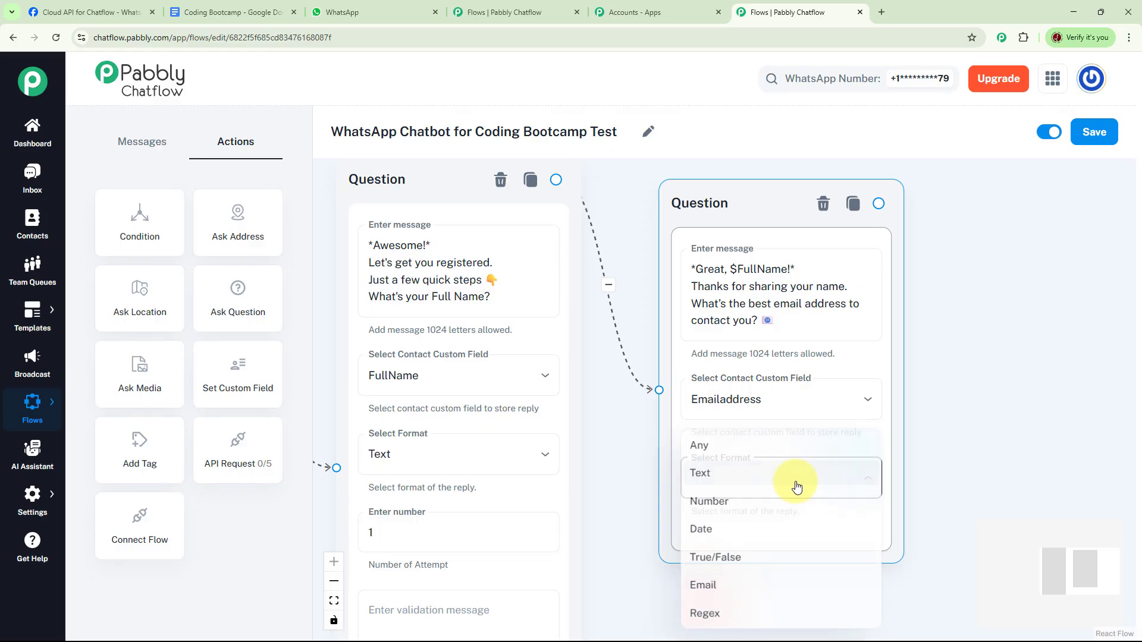
left_click(722, 589)
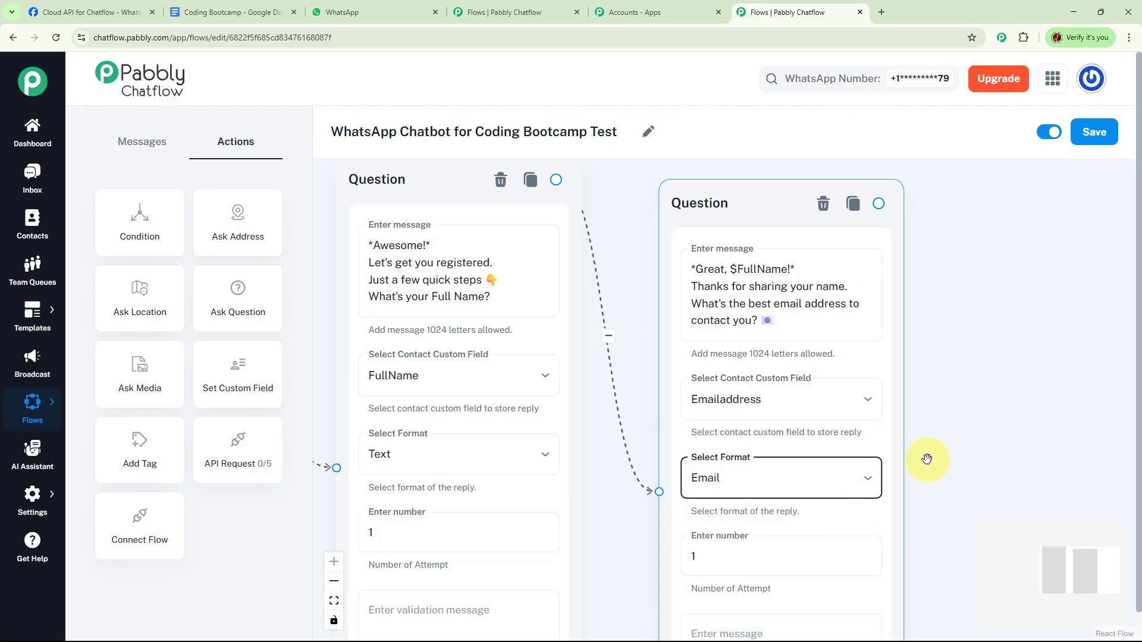
scroll(900, 255, "right", 3)
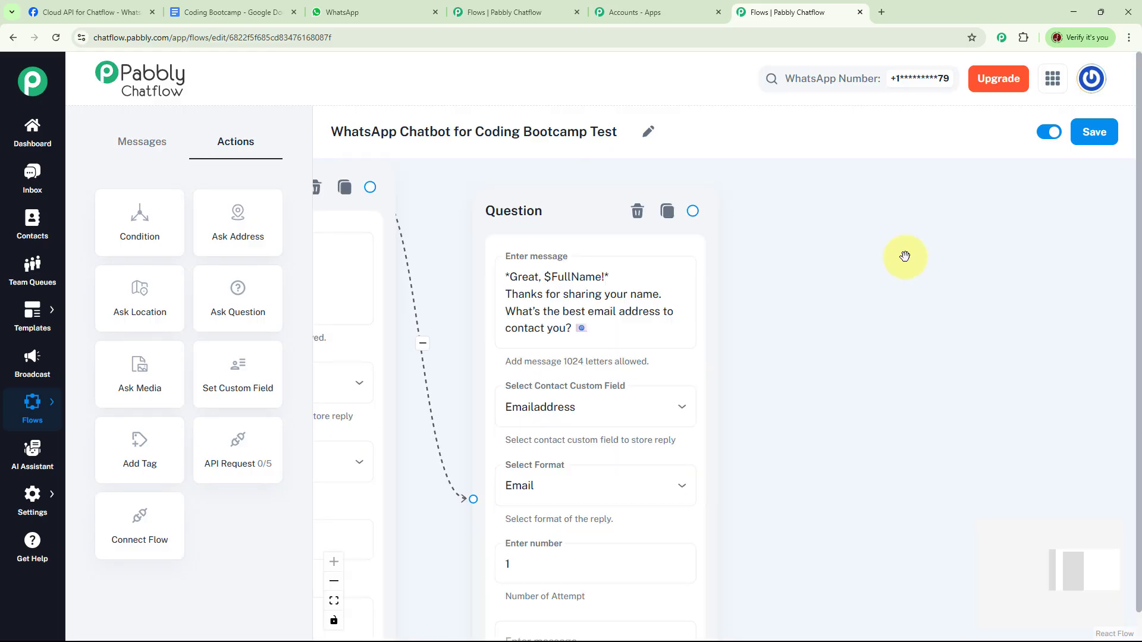
Step: Connect the email question to a new Text + Button message reading "Thanks for sharing your email address. Now, which course are you interested in?"
scroll(874, 258, "right", 1)
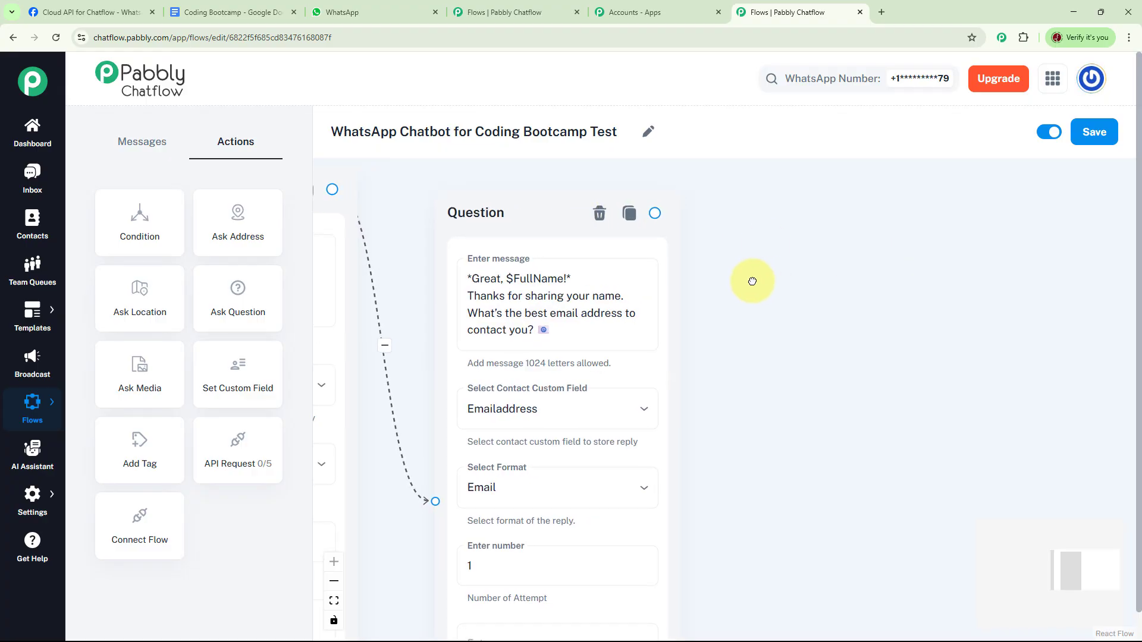
scroll(745, 275, "right", 1)
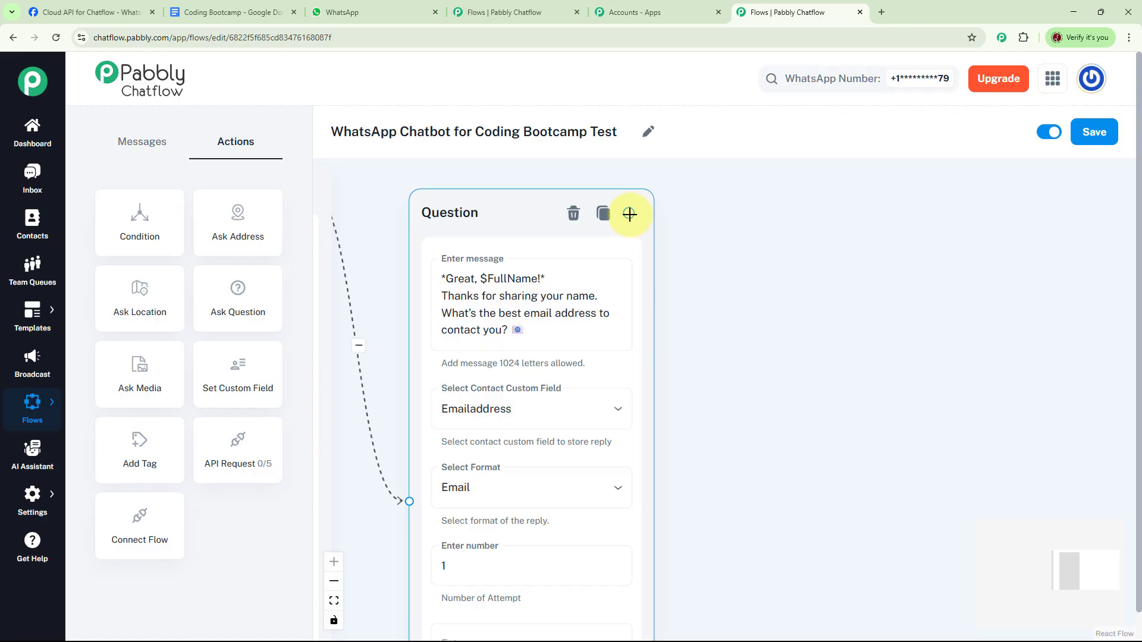
left_click_drag(631, 216, 810, 340)
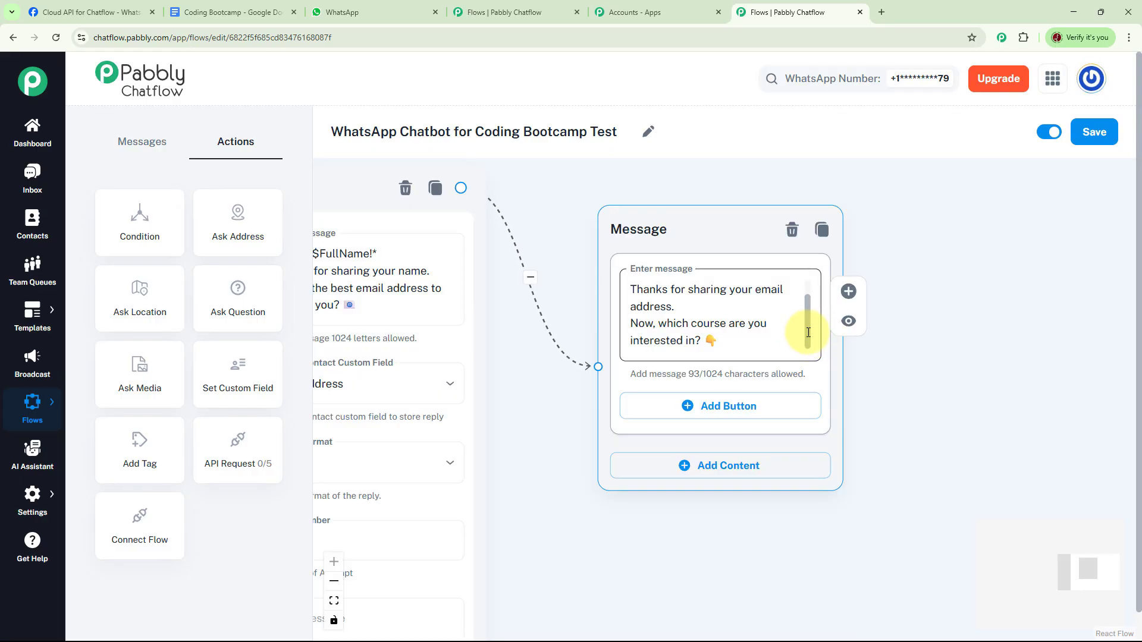
mouse_move(809, 340)
left_mouse_down()
mouse_move(810, 306)
mouse_move(811, 336)
left_mouse_up()
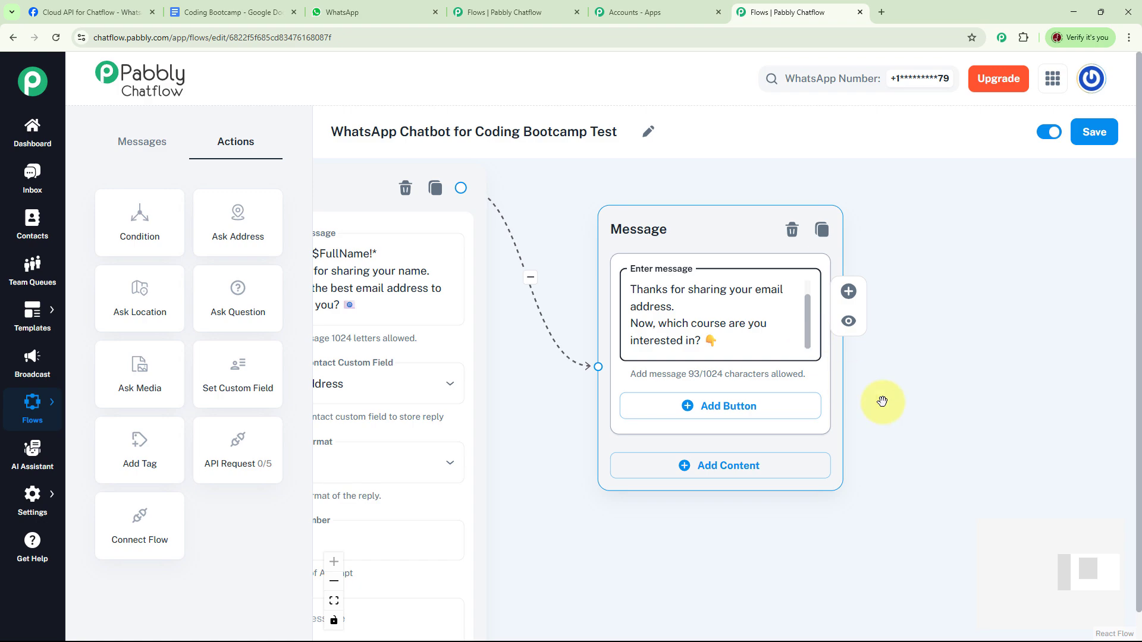
Step: Add three buttons to the course-interest message, labelled Python, UI/UX Design and Web Development with their emojis
left_click(697, 410)
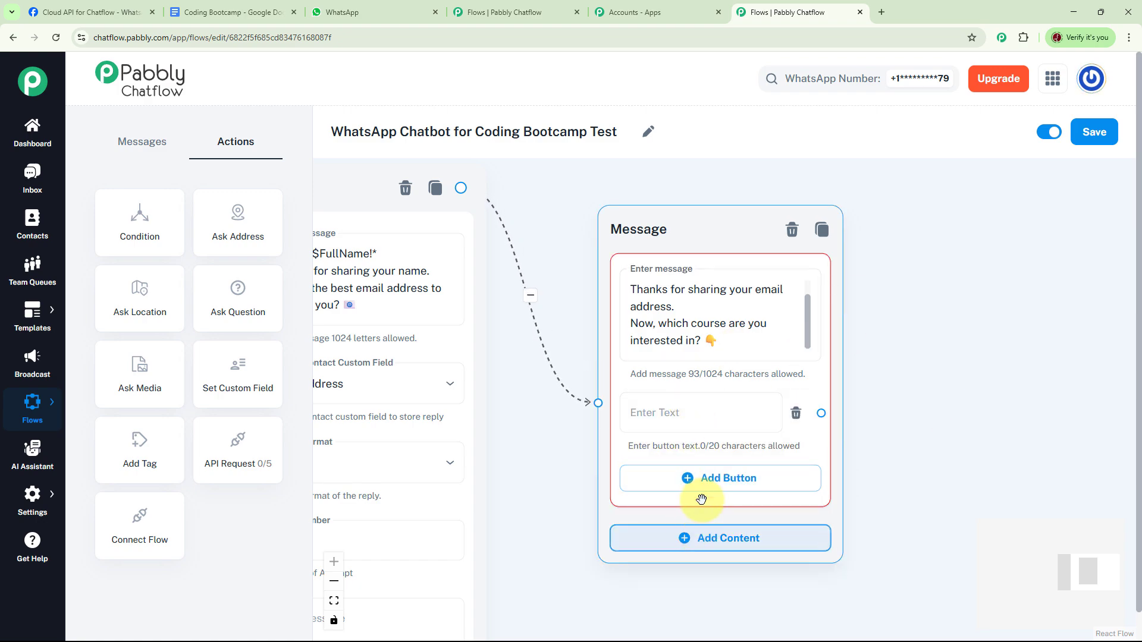
left_click(690, 477)
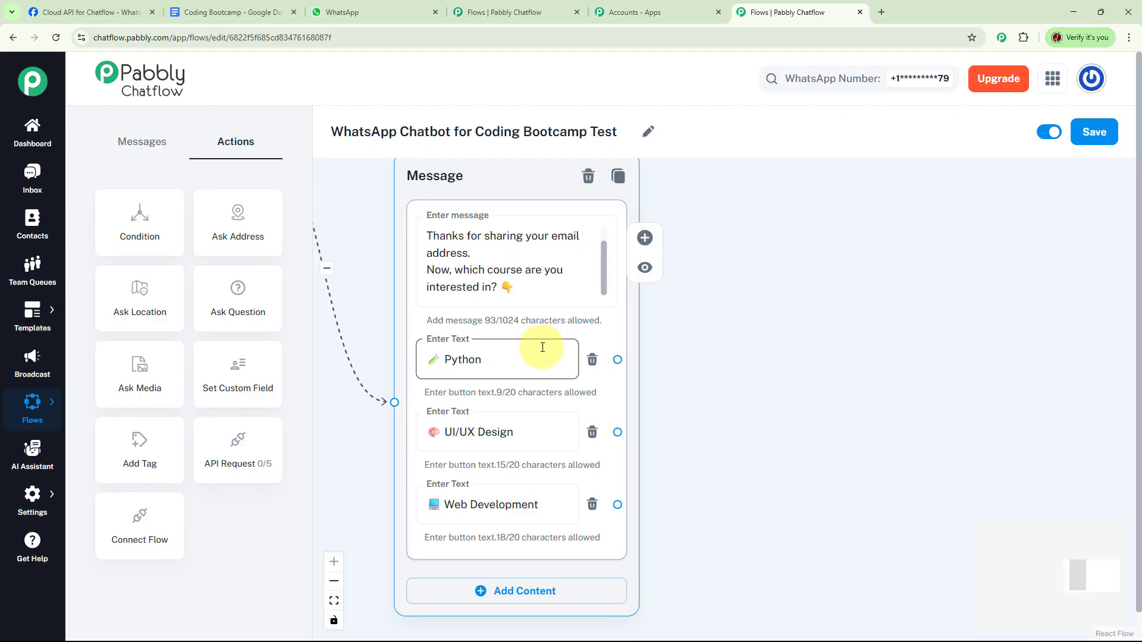
left_click(515, 434)
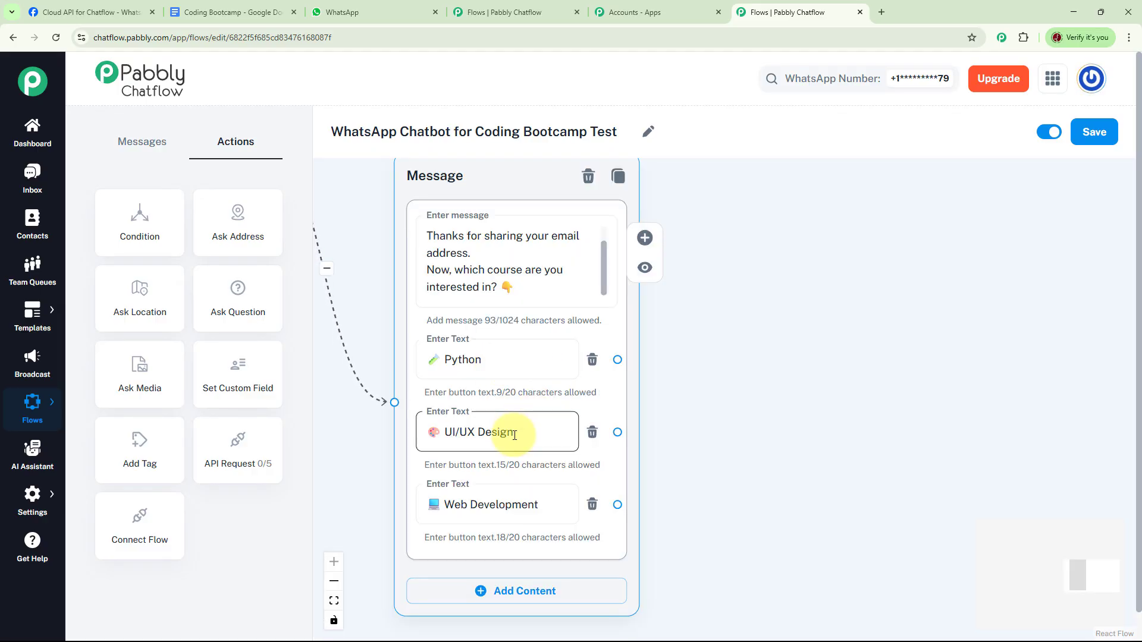
left_click(479, 509)
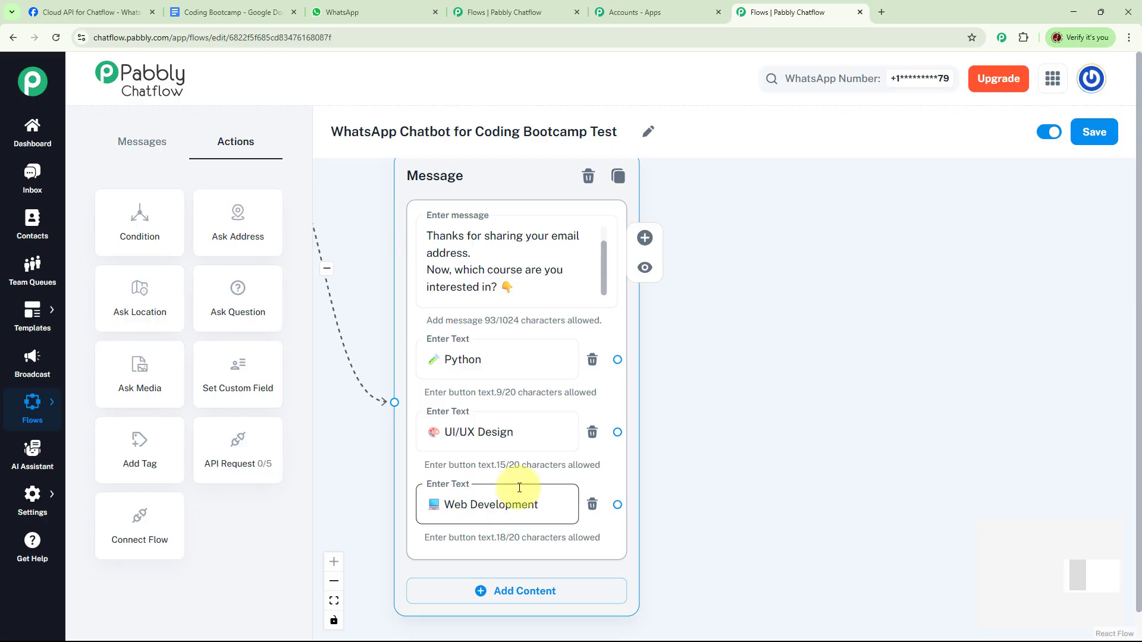
Step: Connect the Python button to a new message with the pasted registration confirmation starting "*Hey, $FullName!* You're officially registered at Future CodeWave Bootcamp for your selected course."
left_click(706, 420)
left_click_drag(706, 421, 659, 427)
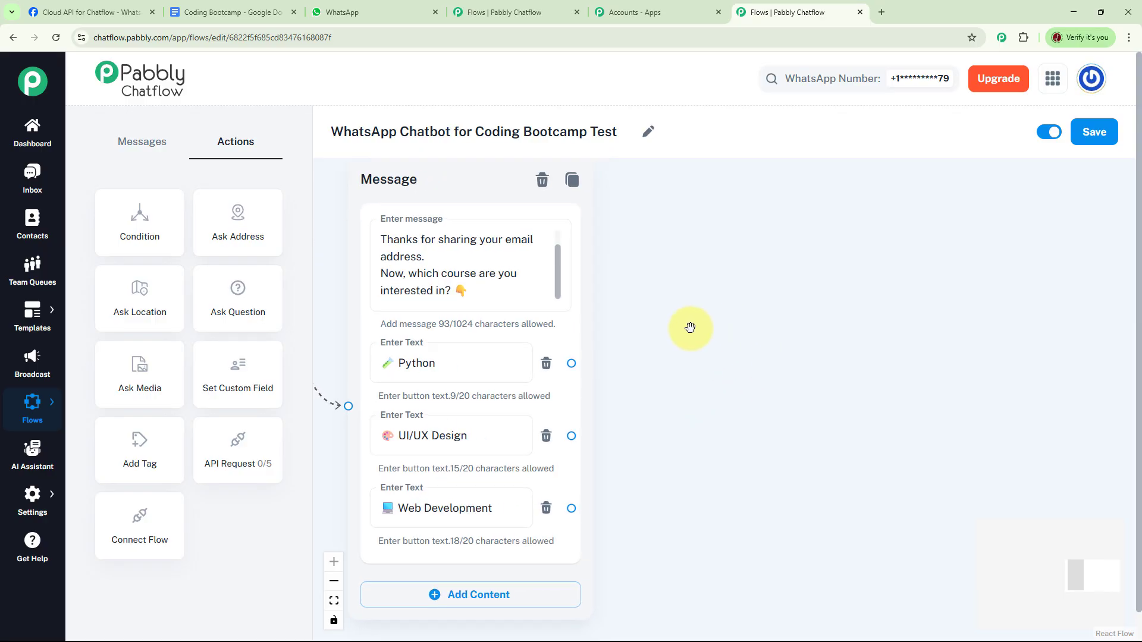
left_click_drag(571, 364, 747, 244)
left_click(754, 288)
left_click(824, 301)
key("ctrl+v")
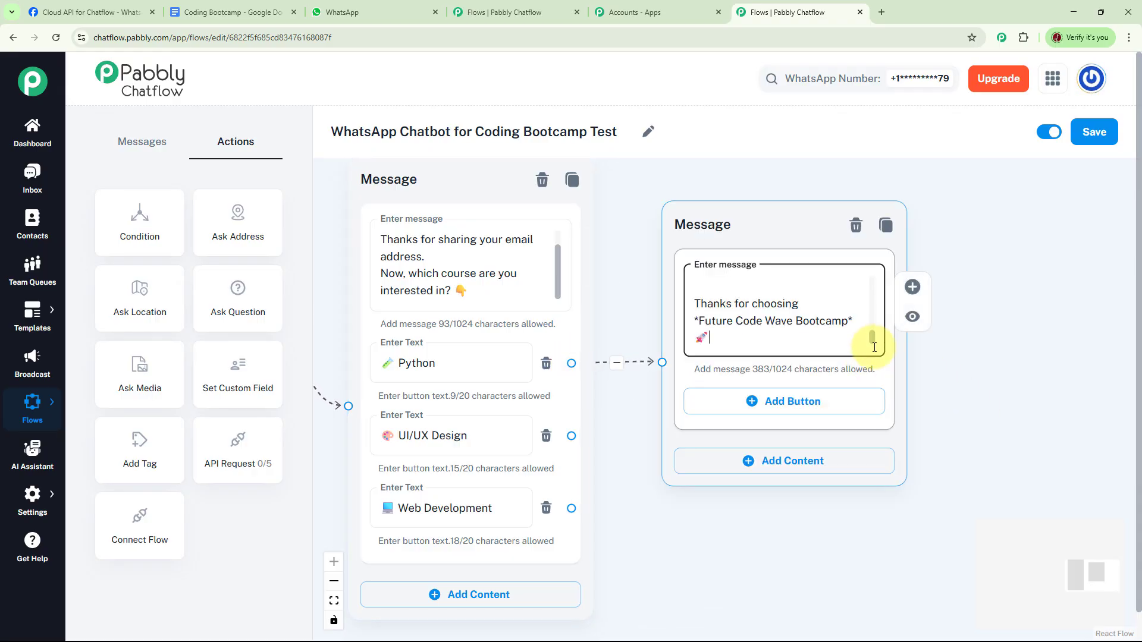
left_click_drag(871, 338, 872, 272)
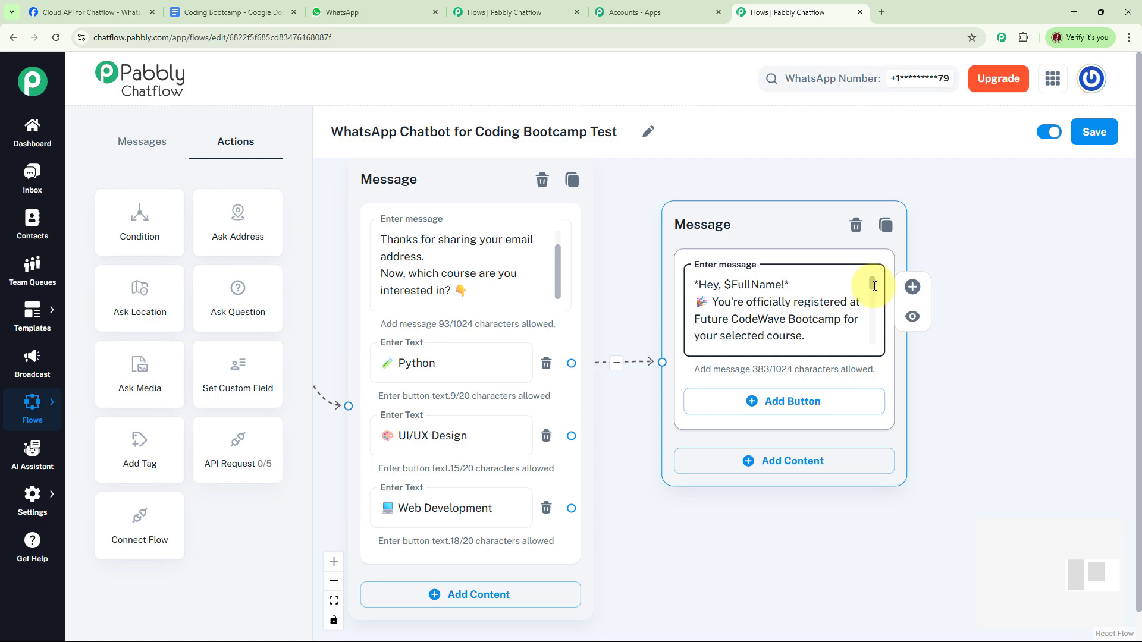
left_click_drag(874, 286, 879, 340)
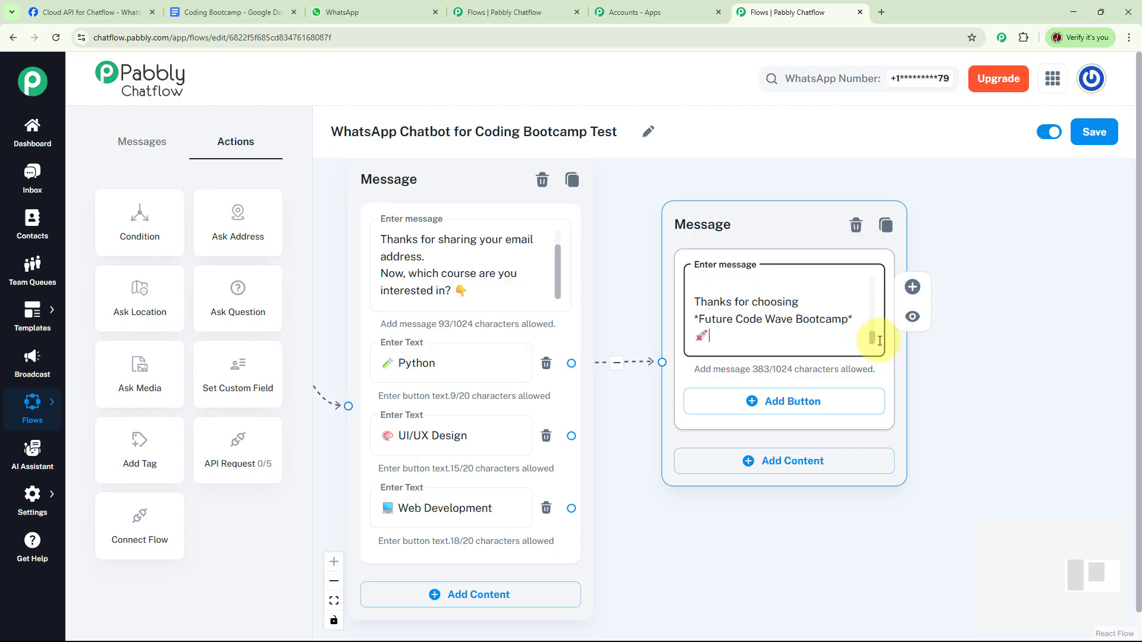
Step: Connect the UI/UX Design and Web Development buttons to the same registration confirmation message
left_click_drag(968, 357, 988, 295)
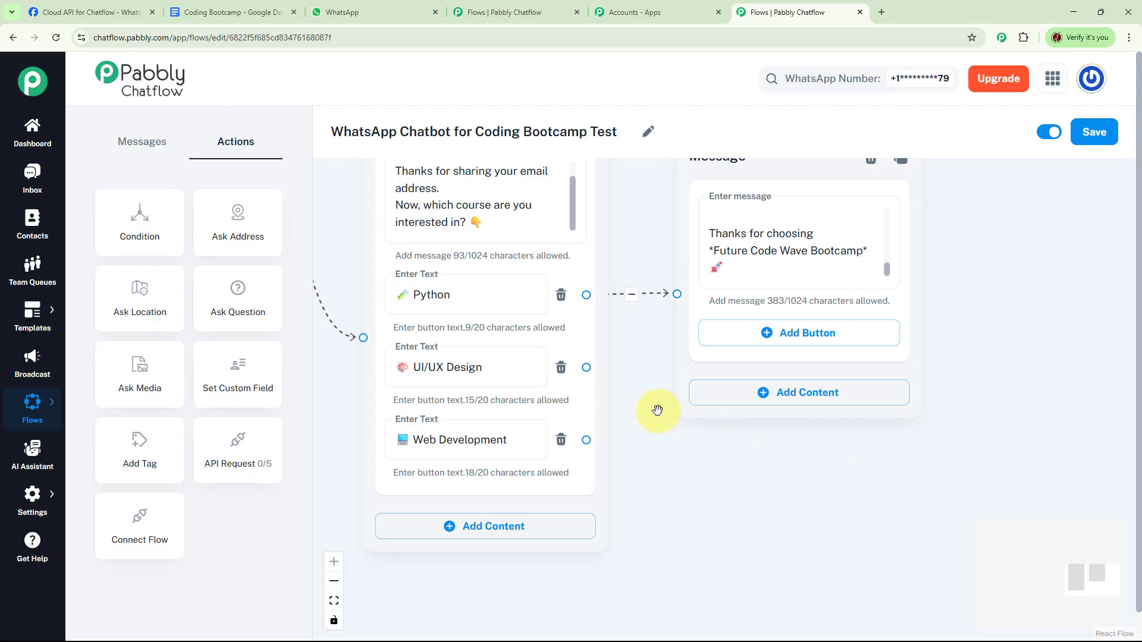
left_click_drag(586, 368, 676, 295)
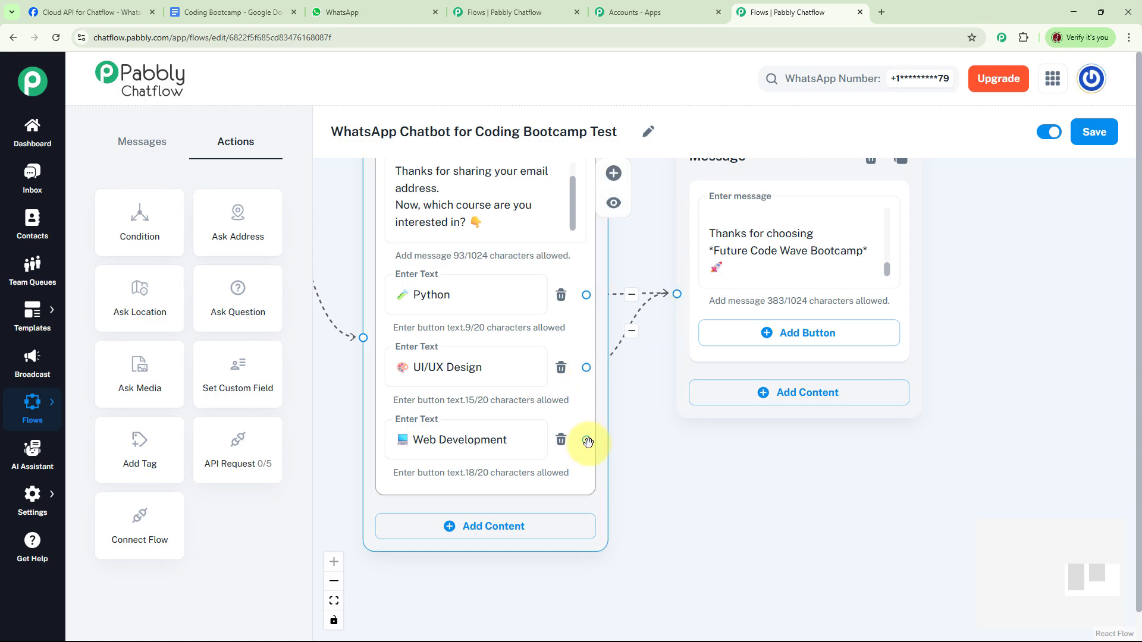
left_click_drag(587, 441, 677, 294)
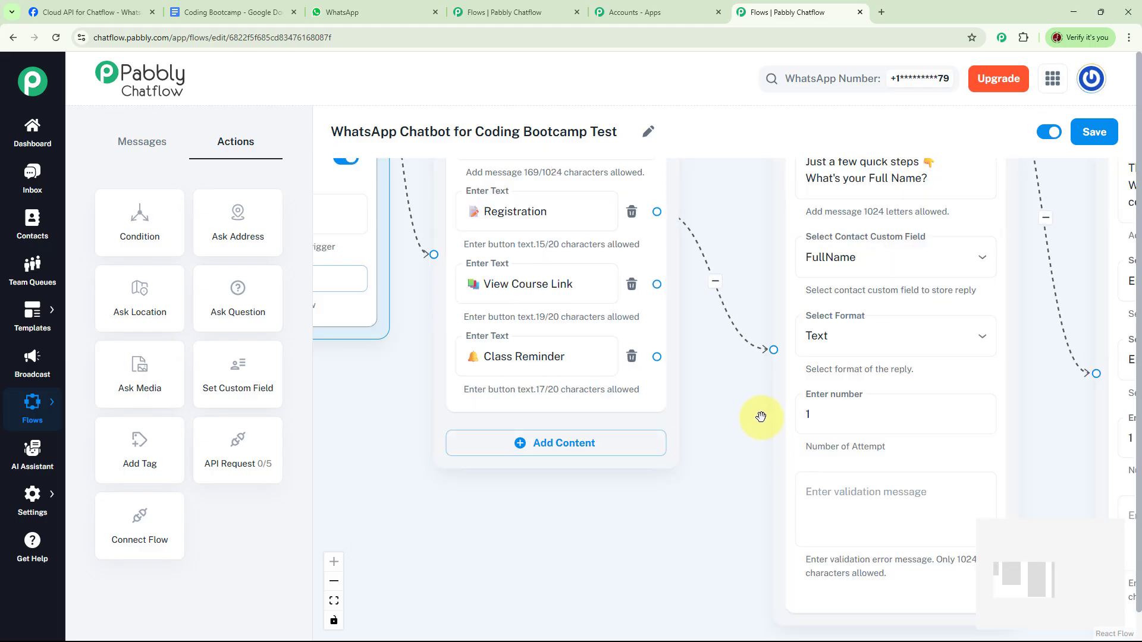
Step: Connect the View Course Link button to a new Text + Button message listing the Full Stack Web Development, Python for Data Science and UI/UX Design links
left_click_drag(760, 417, 693, 361)
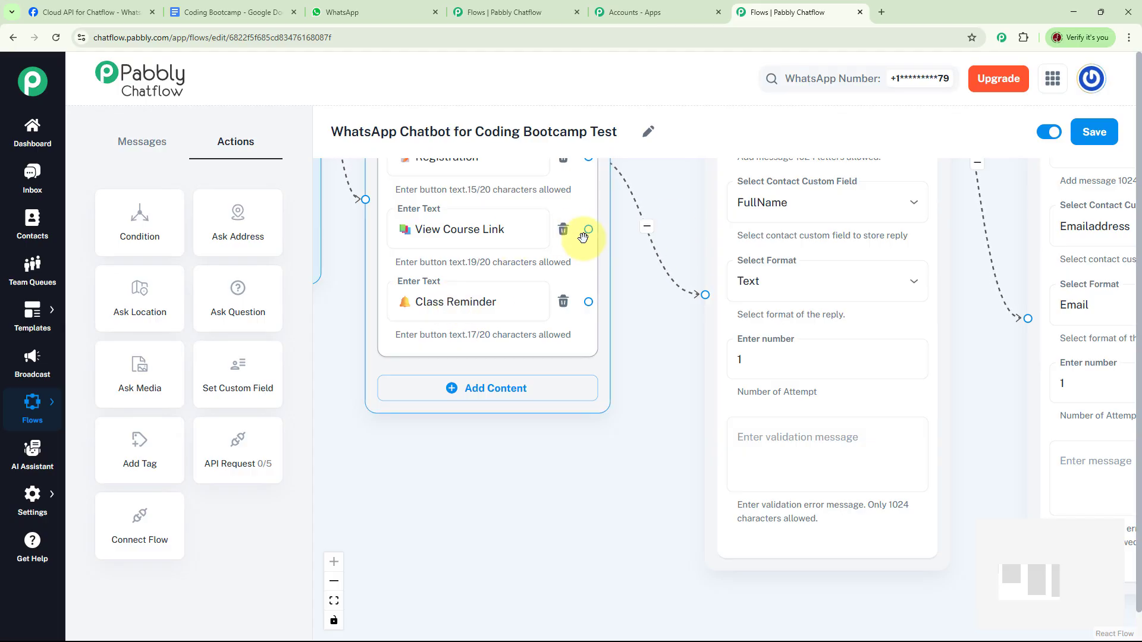
left_click_drag(588, 232, 717, 500)
scroll(648, 306, "down", 3)
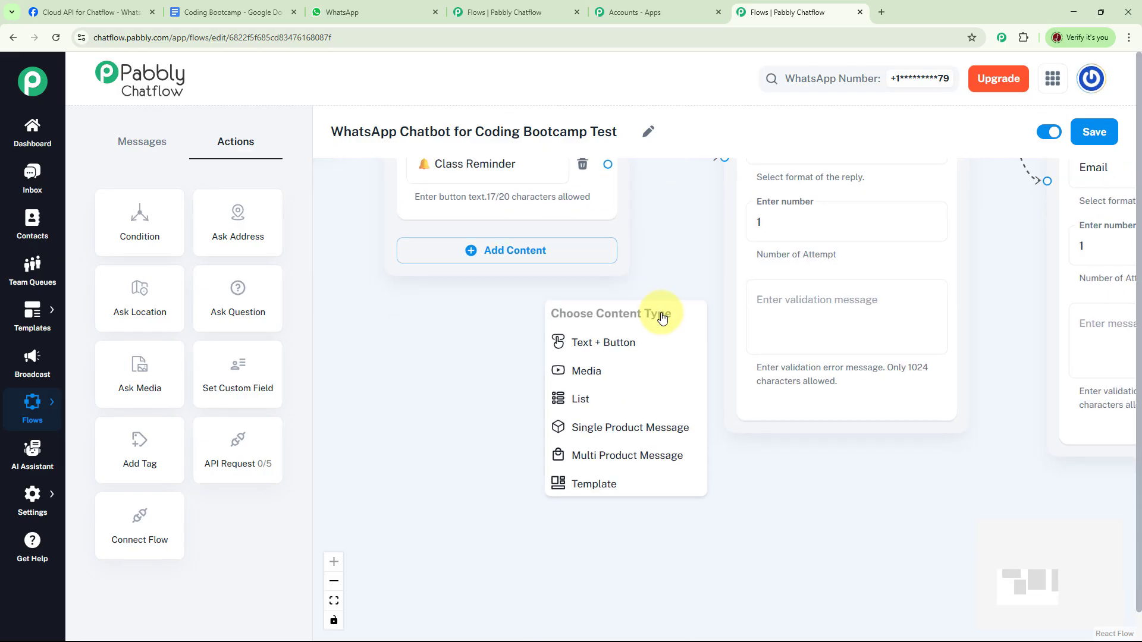
left_click(627, 341)
Step: Review the course-link message from its first course entry through to the closing thank-you line
left_click_drag(670, 446, 674, 362)
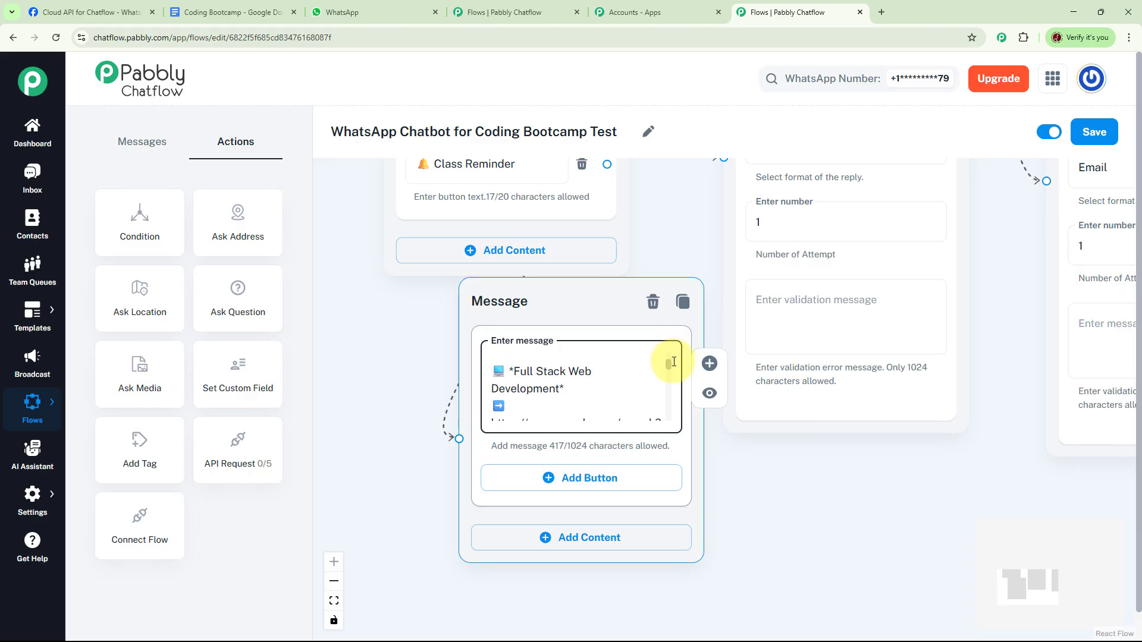
scroll(673, 361, "down", 2)
scroll(675, 360, "up", 3)
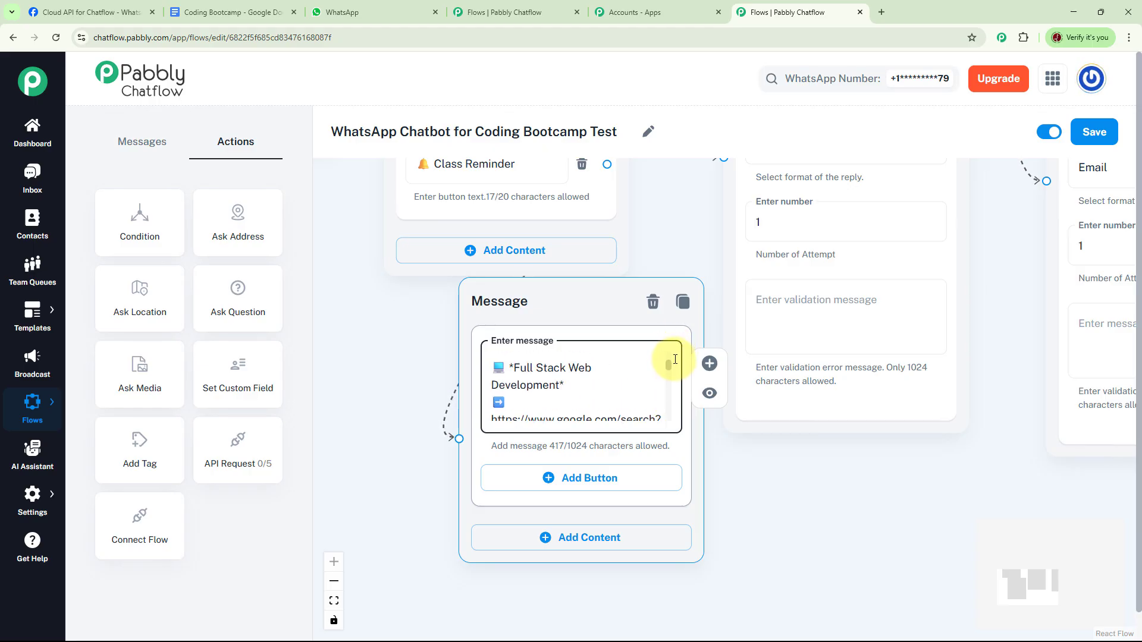
scroll(675, 359, "up", 1)
scroll(677, 366, "down", 3)
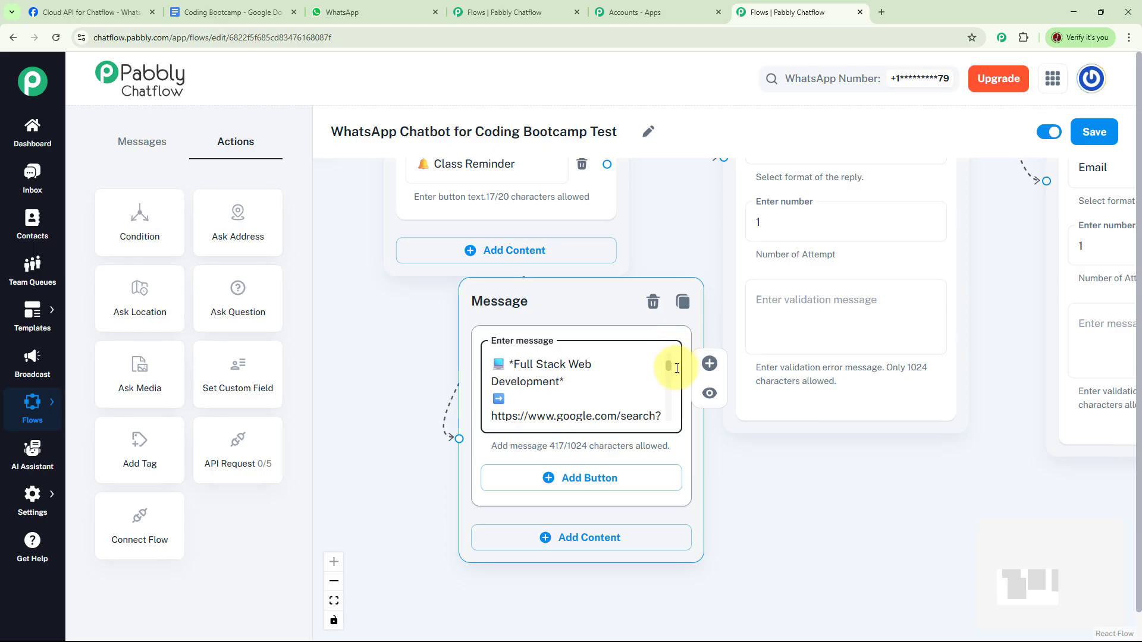
scroll(678, 374, "down", 1)
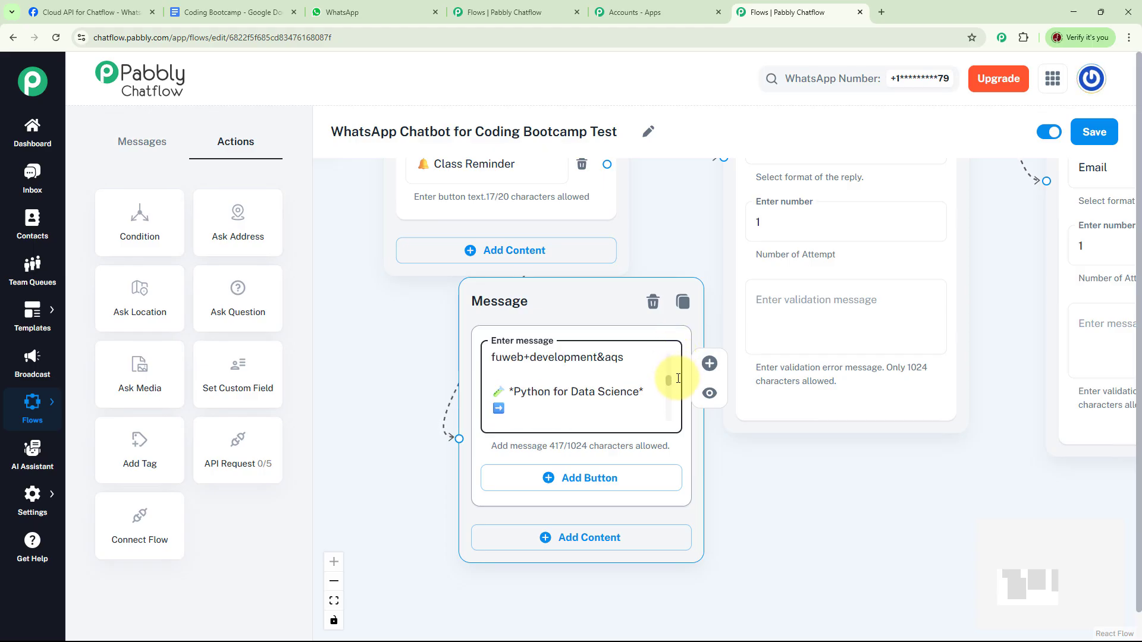
scroll(678, 380, "down", 3)
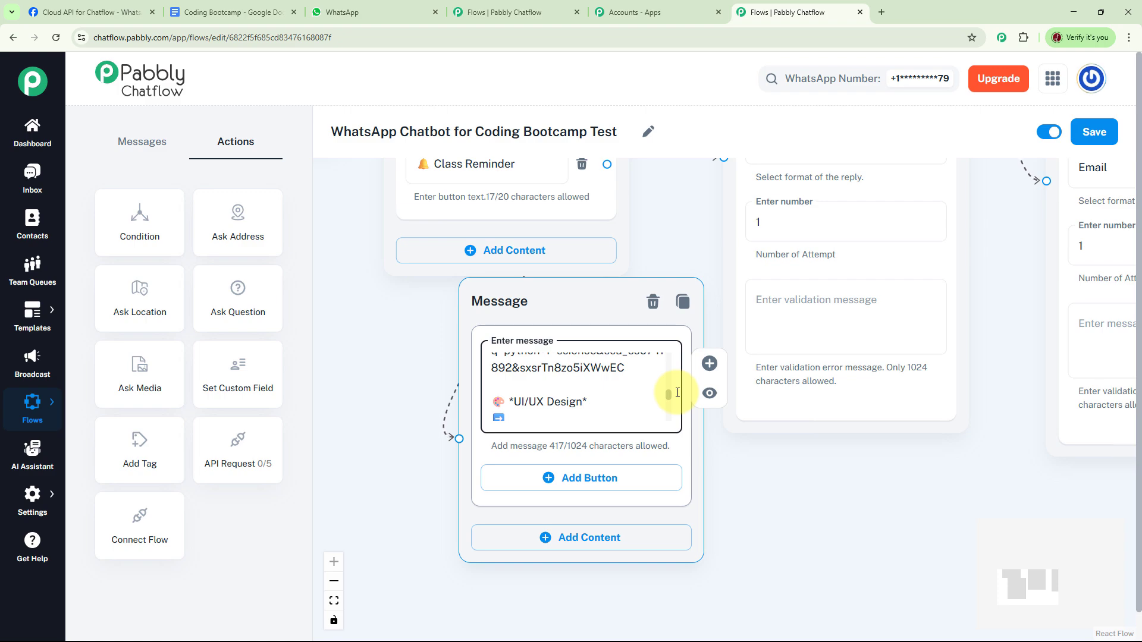
scroll(677, 393, "down", 3)
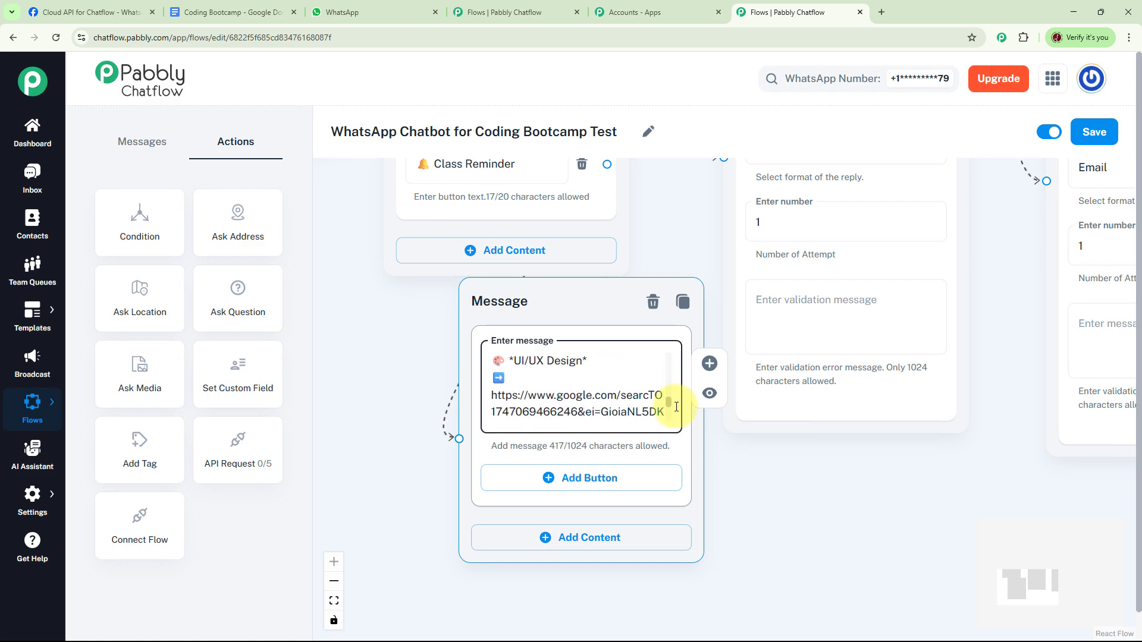
scroll(677, 407, "down", 2)
scroll(676, 408, "down", 1)
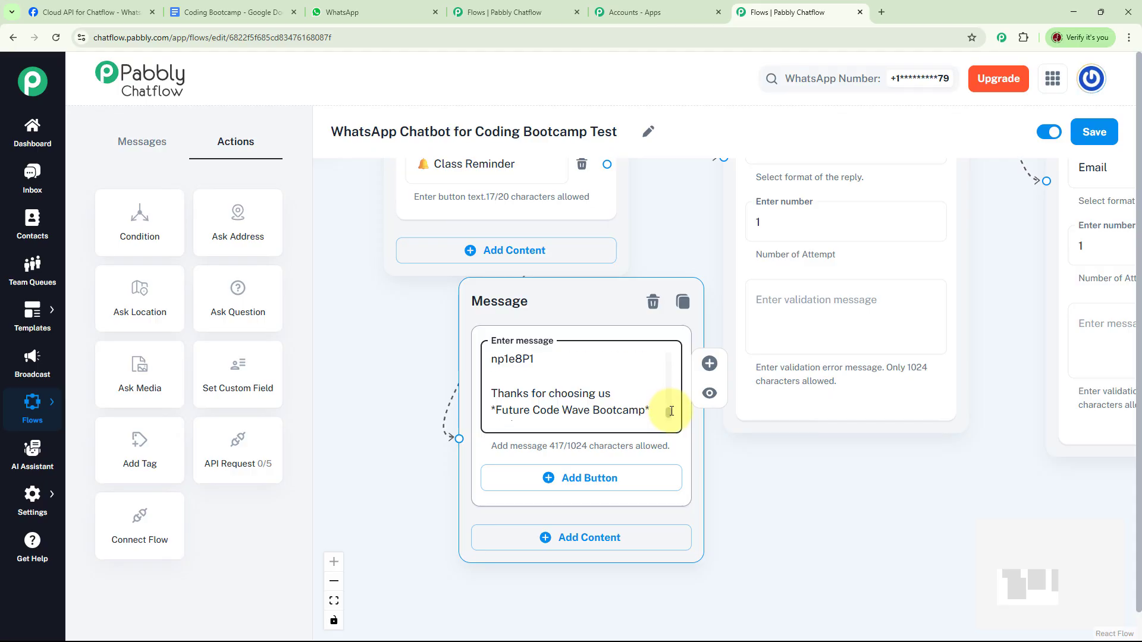
scroll(669, 405, "down", 1)
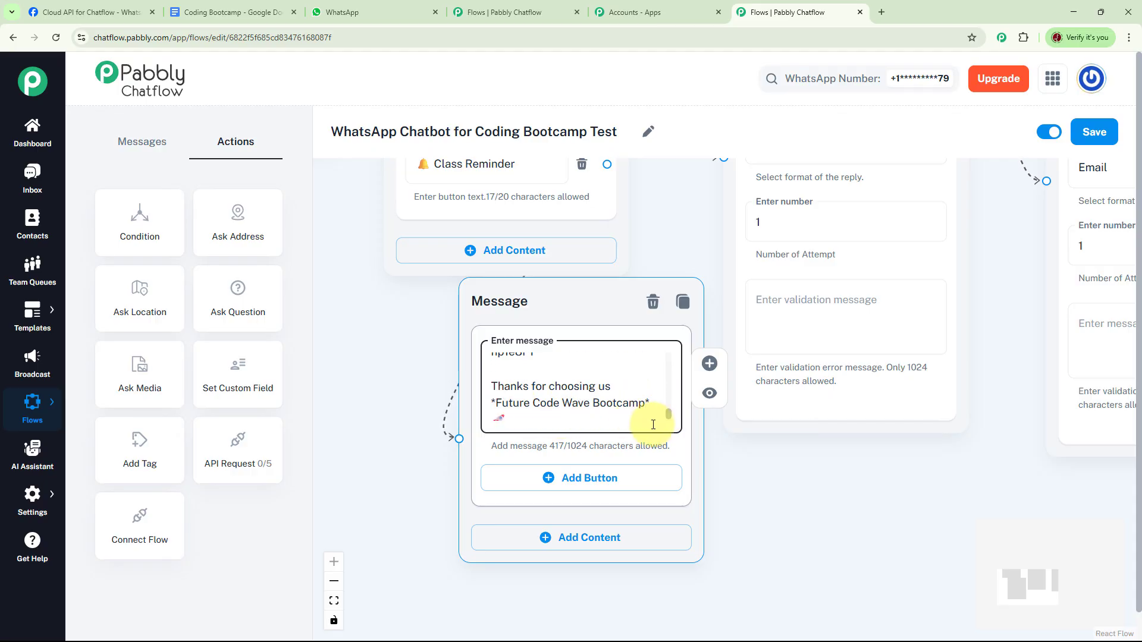
Step: Connect the Class Reminder button to a new Text + Button message with the pasted reminder "*Just a heads-up, $FullName* Your *Python* Bootcamp session is tomorrow!"
left_click_drag(748, 463, 991, 564)
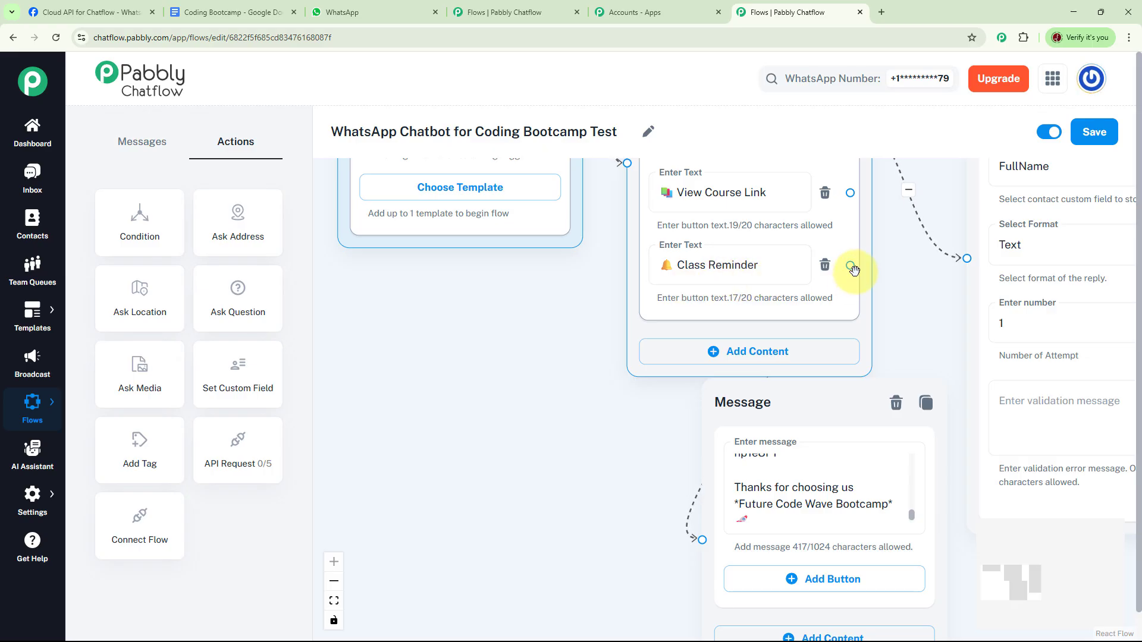
left_click_drag(850, 265, 488, 307)
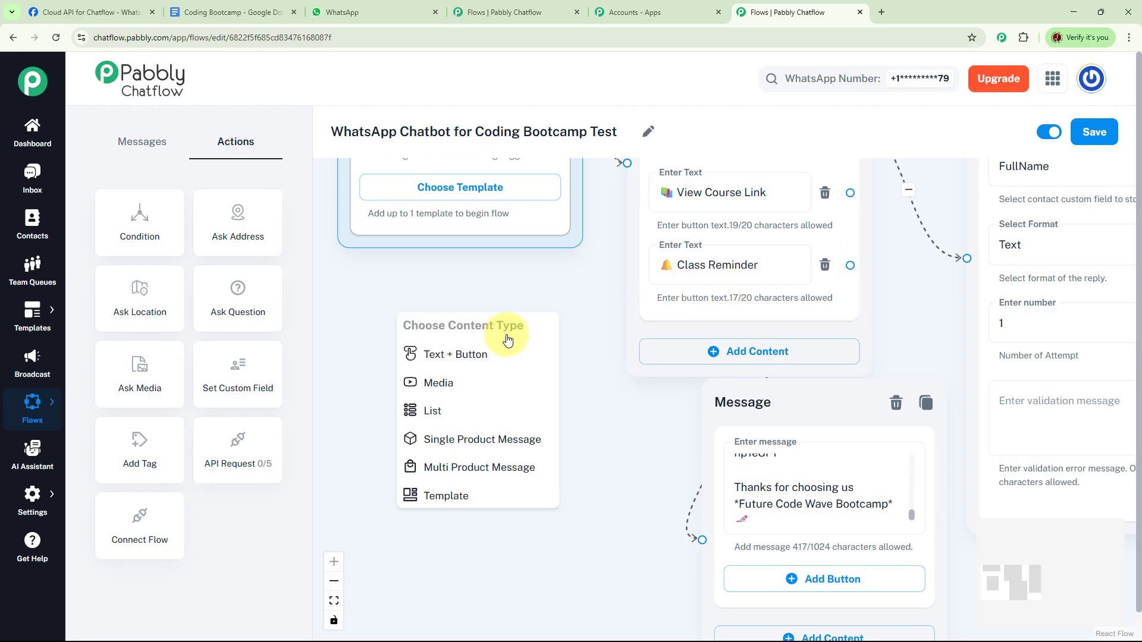
left_click(474, 359)
left_click(448, 377)
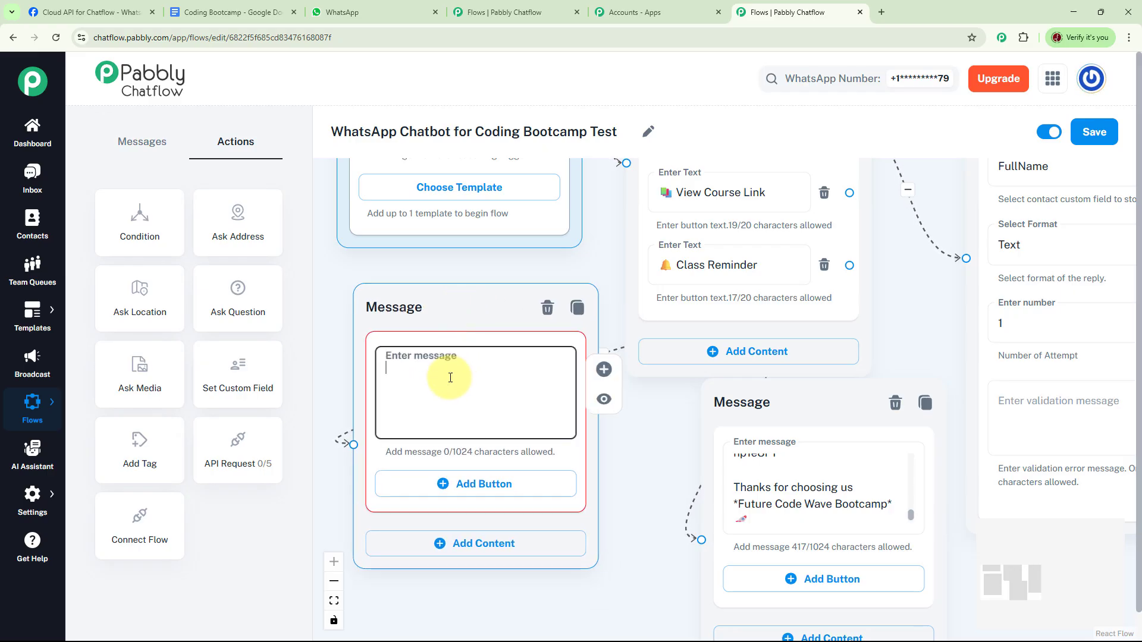
key("ctrl+v")
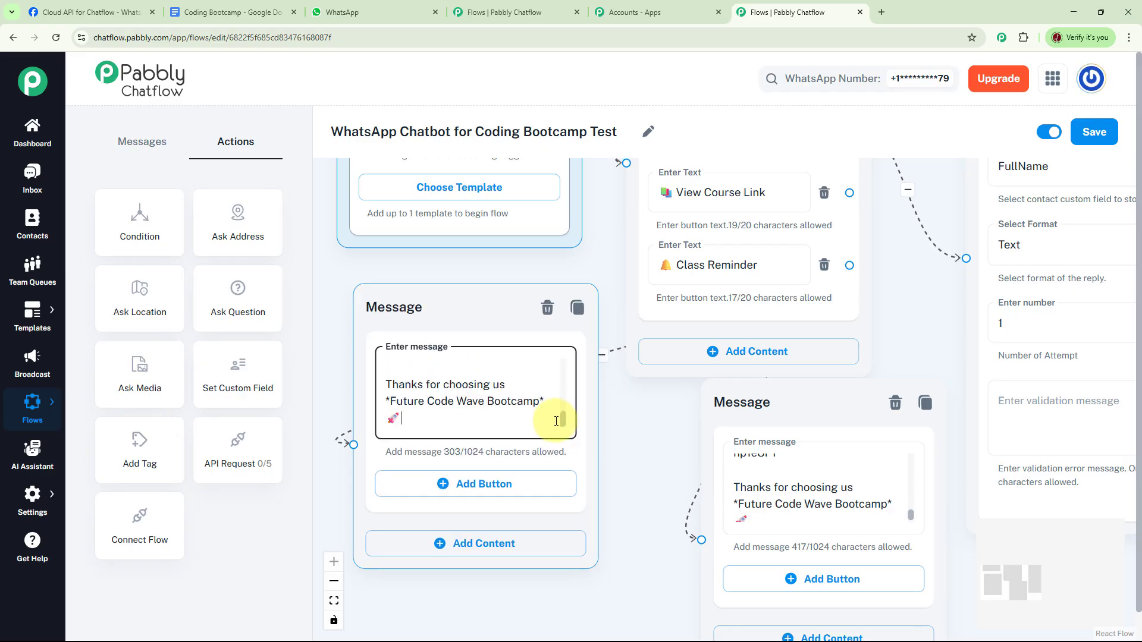
left_click_drag(563, 419, 567, 357)
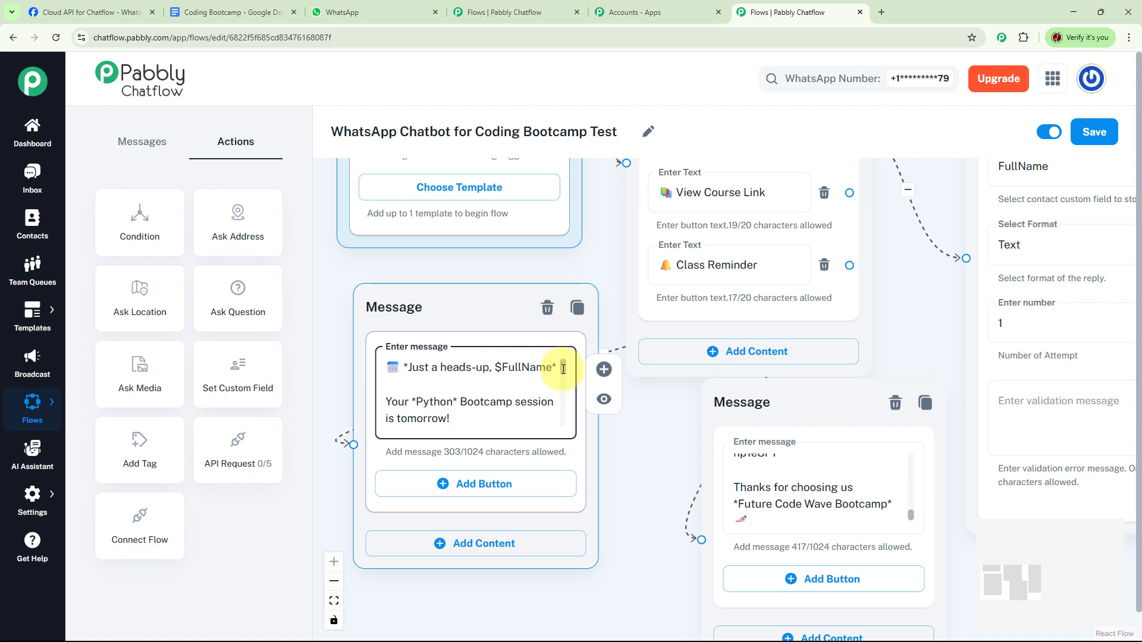
left_click_drag(563, 369, 569, 422)
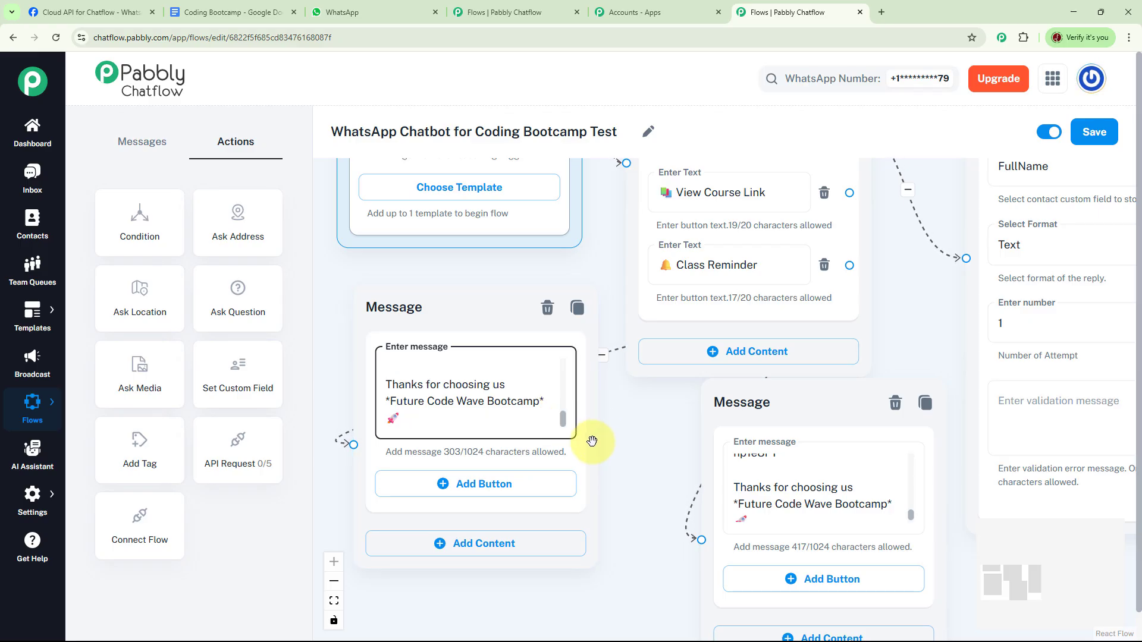
Step: Check the layout of the whole chatbot flow and save it
scroll(632, 452, "down", 5)
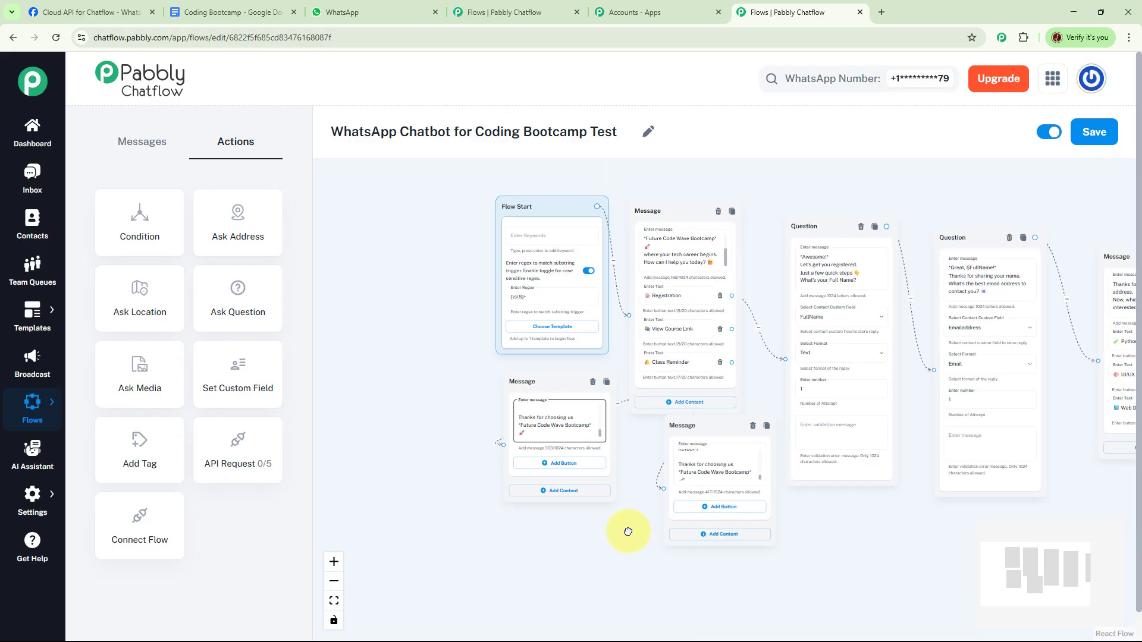
scroll(625, 530, "down", 5)
left_click_drag(777, 527, 727, 502)
left_click(1098, 144)
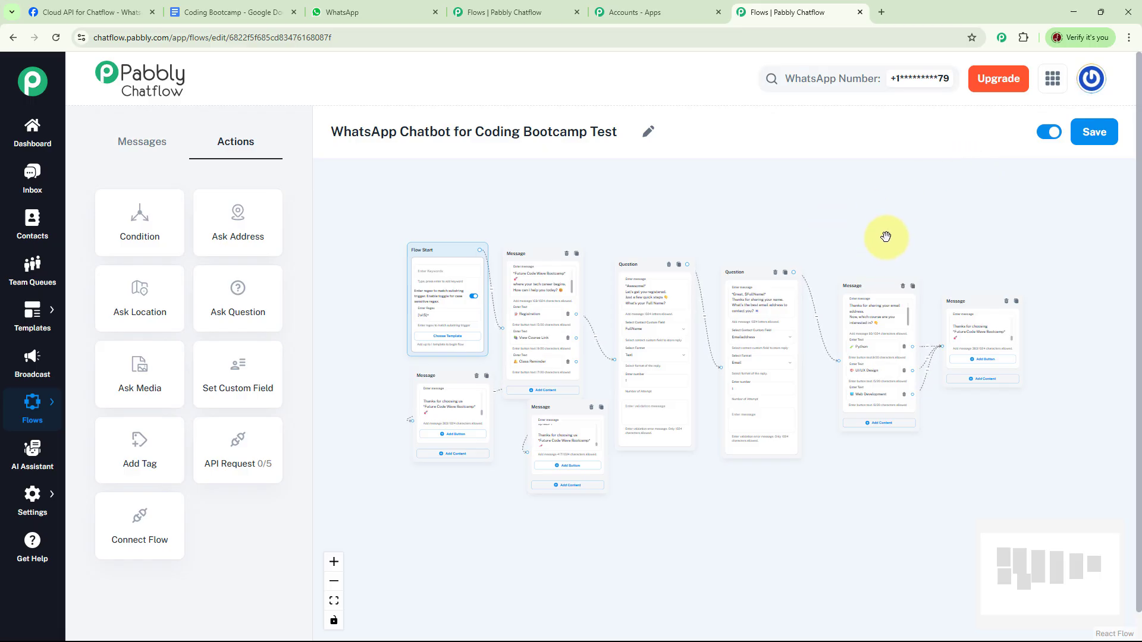
Step: Switch to WhatsApp Web and clear the Future Coding Bootcamp chat's message history
left_click(383, 15)
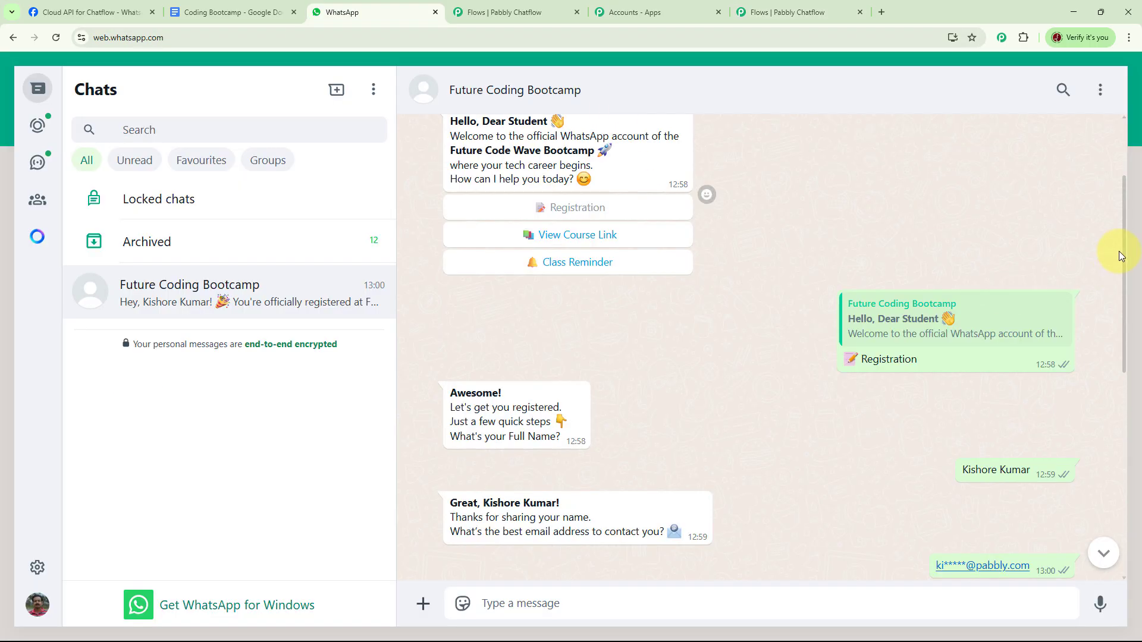
left_click(1100, 89)
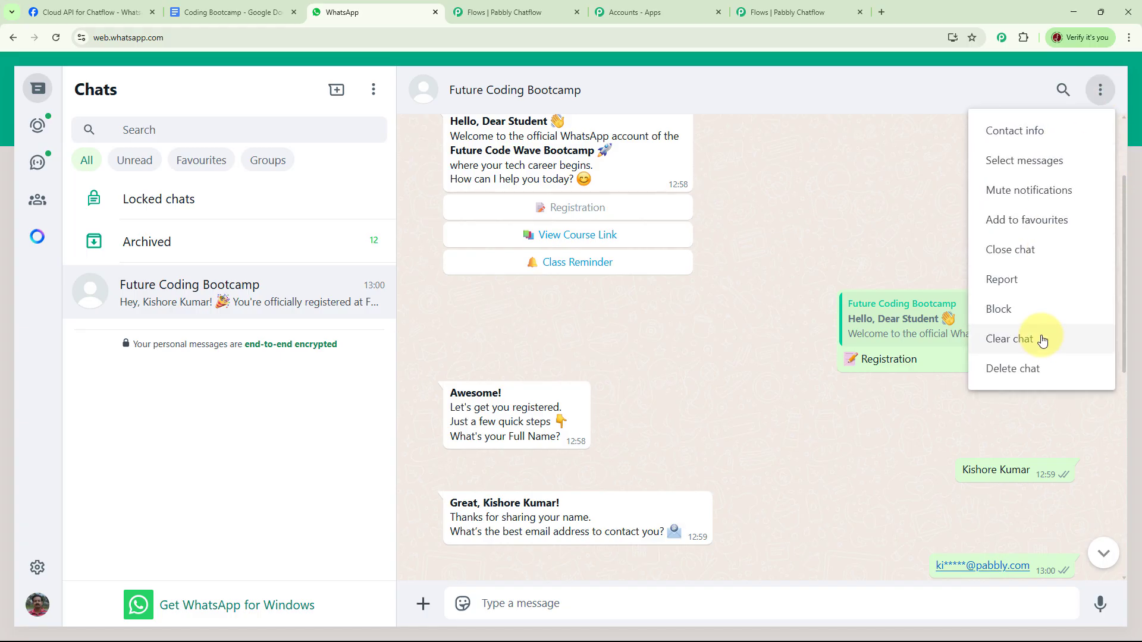
left_click(1043, 339)
left_click(705, 405)
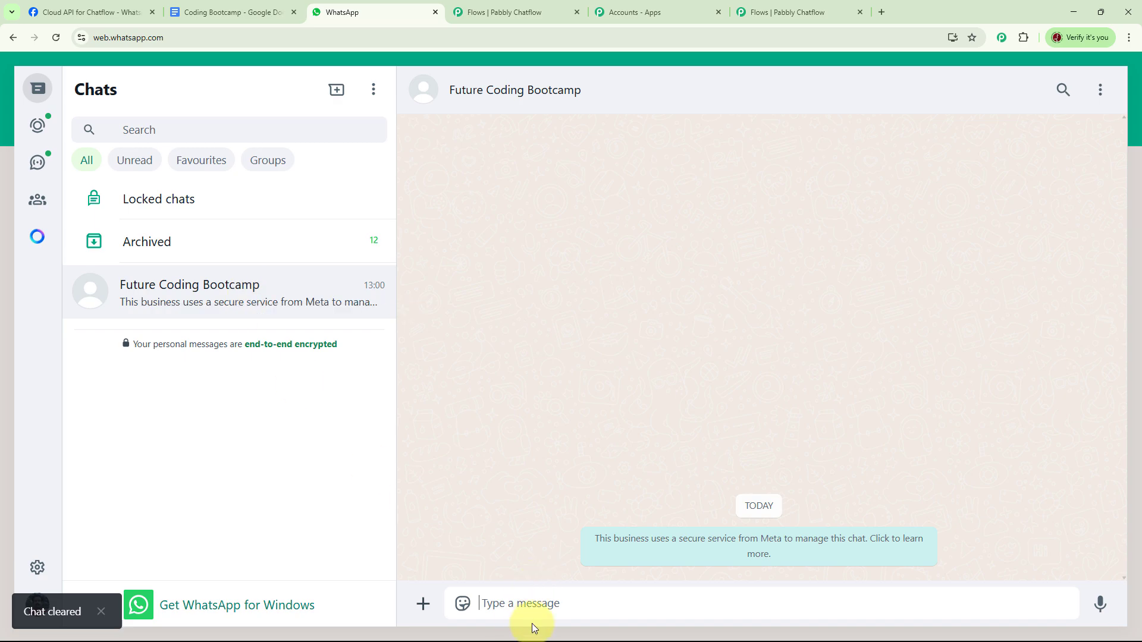
Step: Send "Coding" to start the chatbot and choose Registration, View Course Link and Class Reminder from its welcome message
type("Coding")
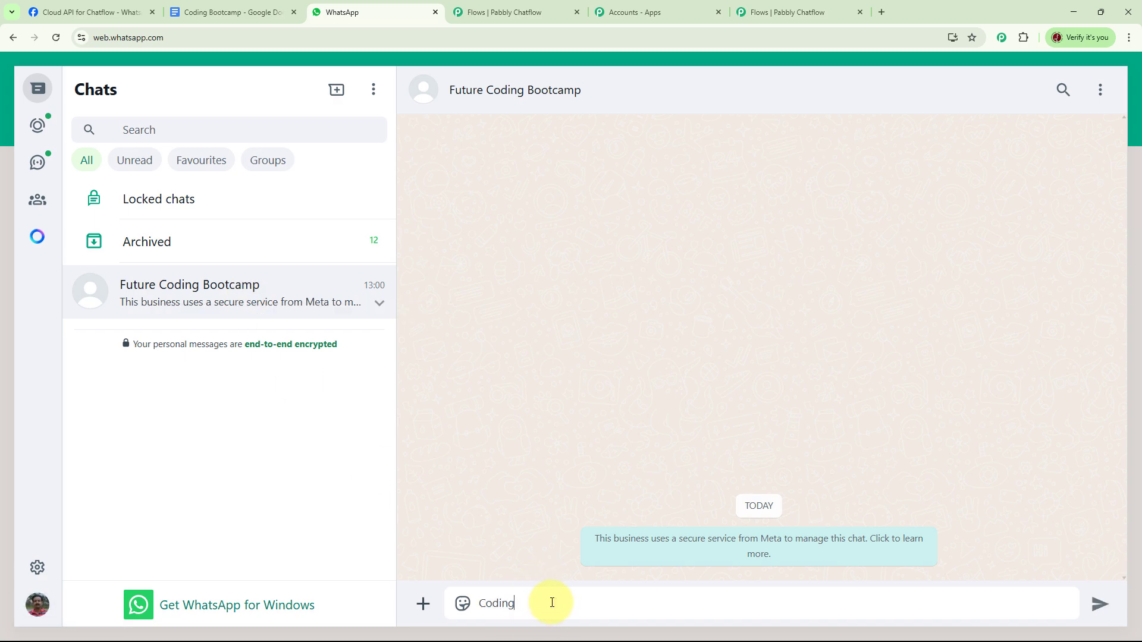
key("Return")
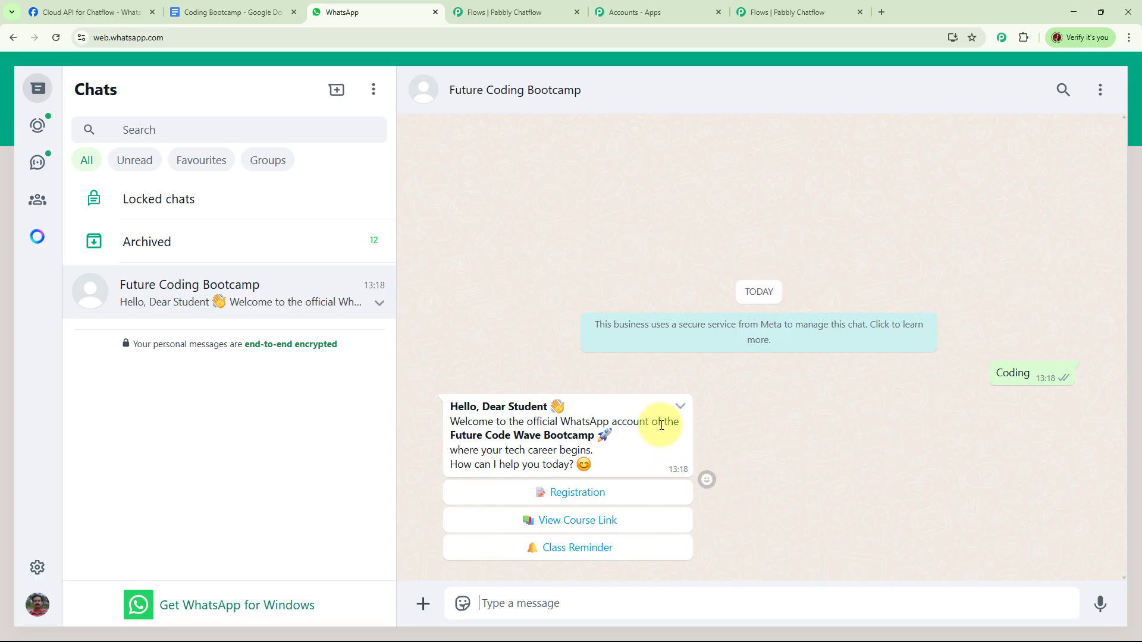
left_click(598, 499)
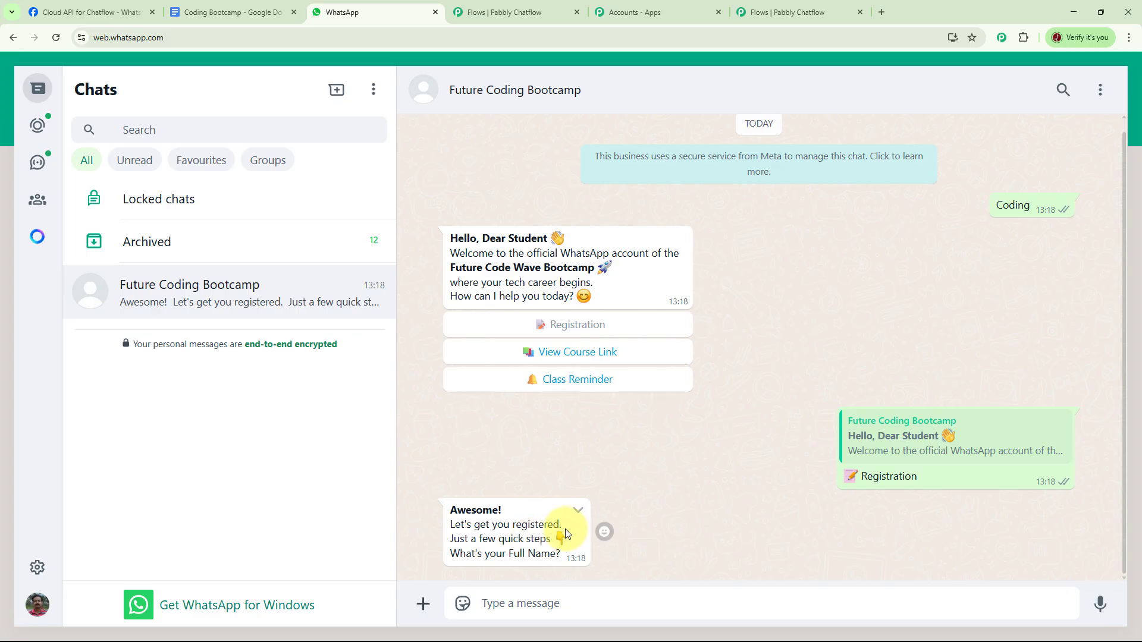
left_click(595, 353)
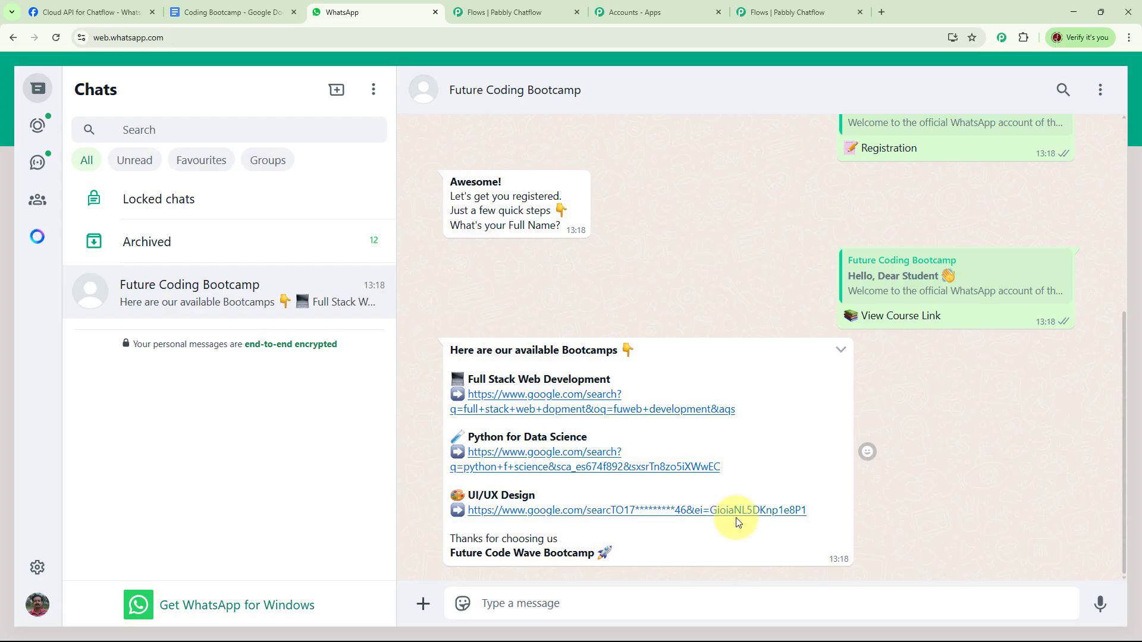
scroll(676, 270, "up", 4)
left_click(616, 296)
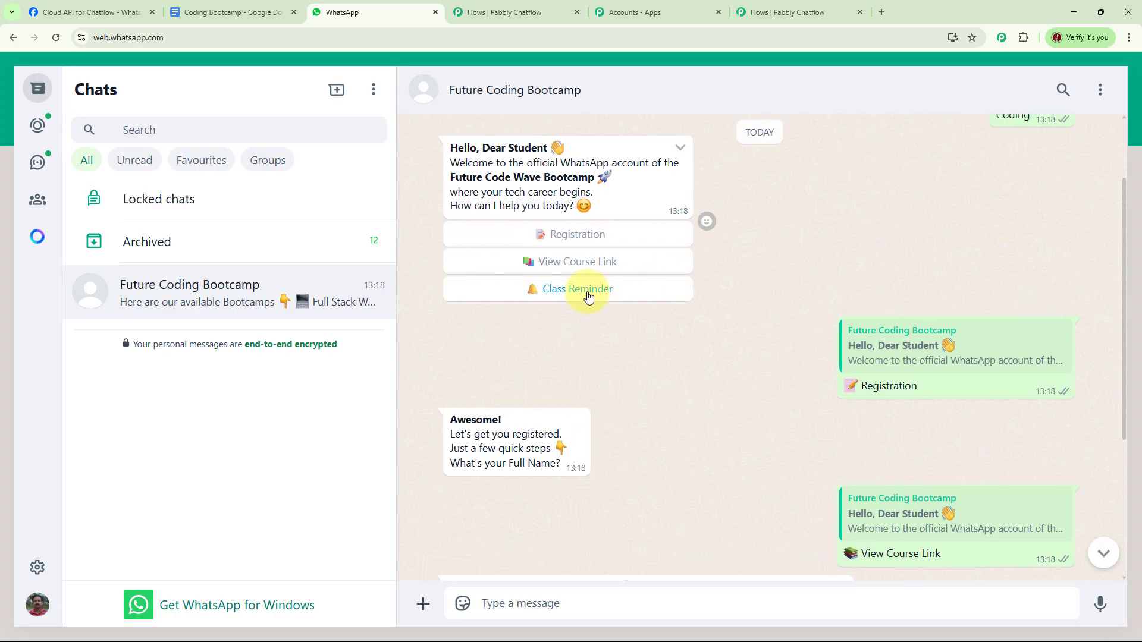